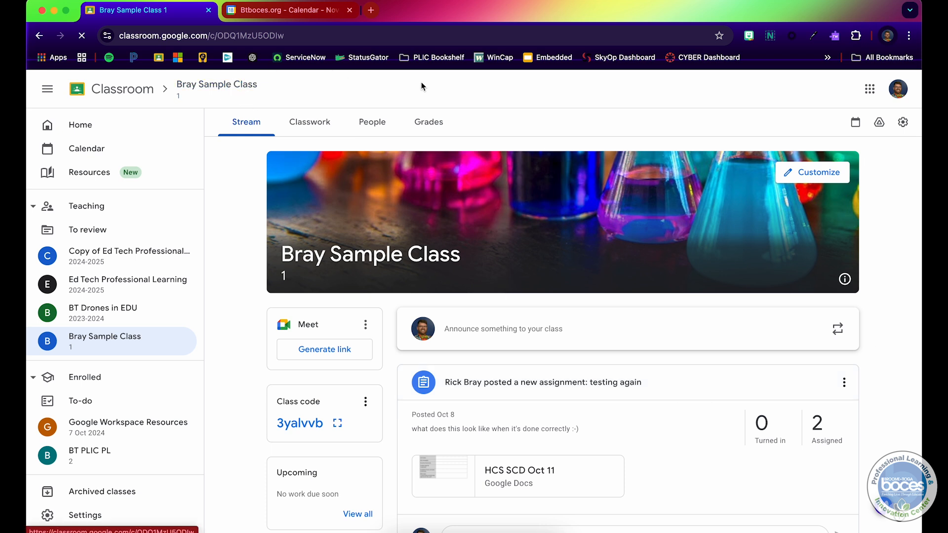
Open the class's Google Calendar from the Classroom stream and switch to its calendar tab.
click(854, 127)
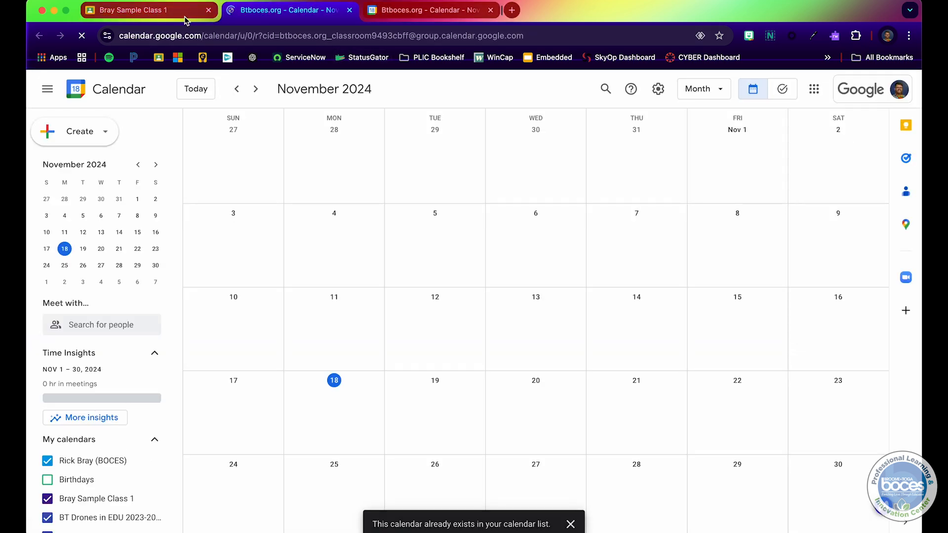
click(186, 12)
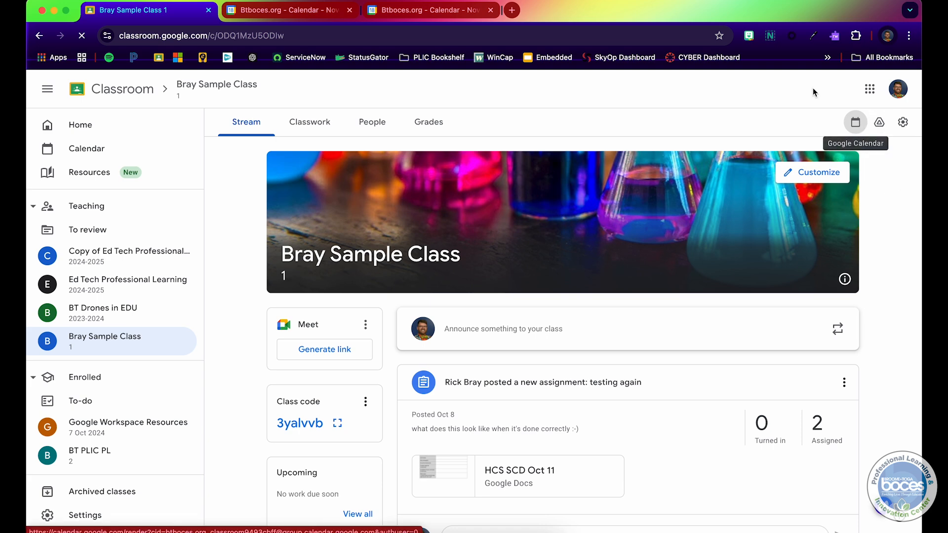
click(305, 12)
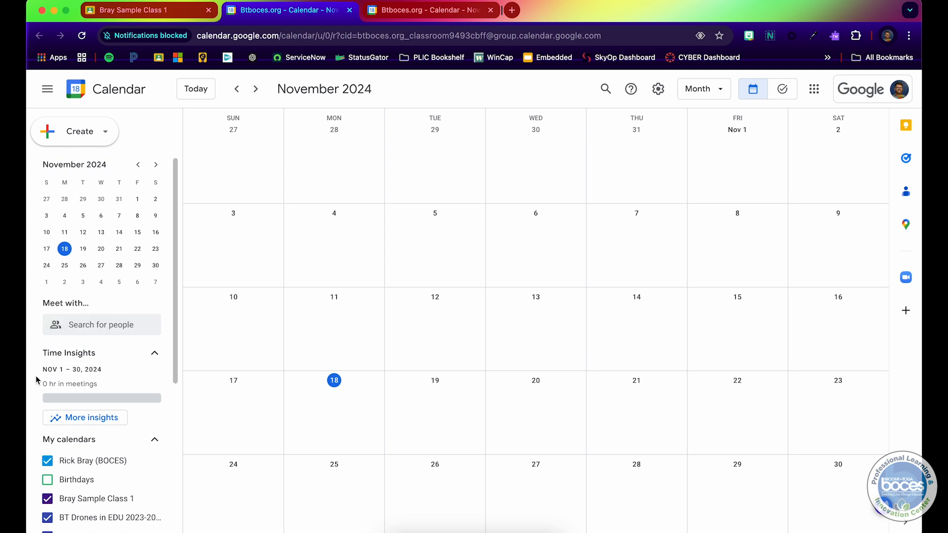
Examine the sidebar's list of calendars and the Create options.
scroll(93, 467, down, 3)
scroll(93, 468, up, 2)
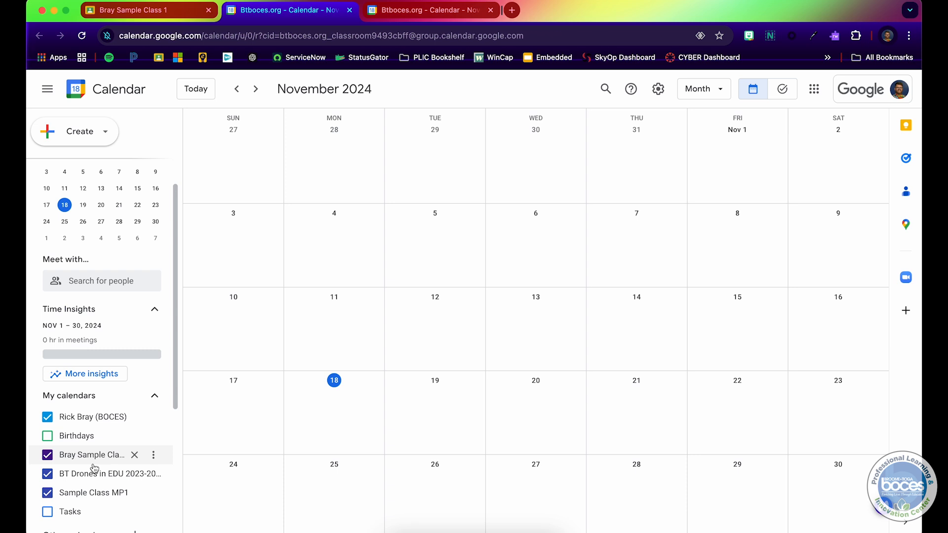
click(98, 142)
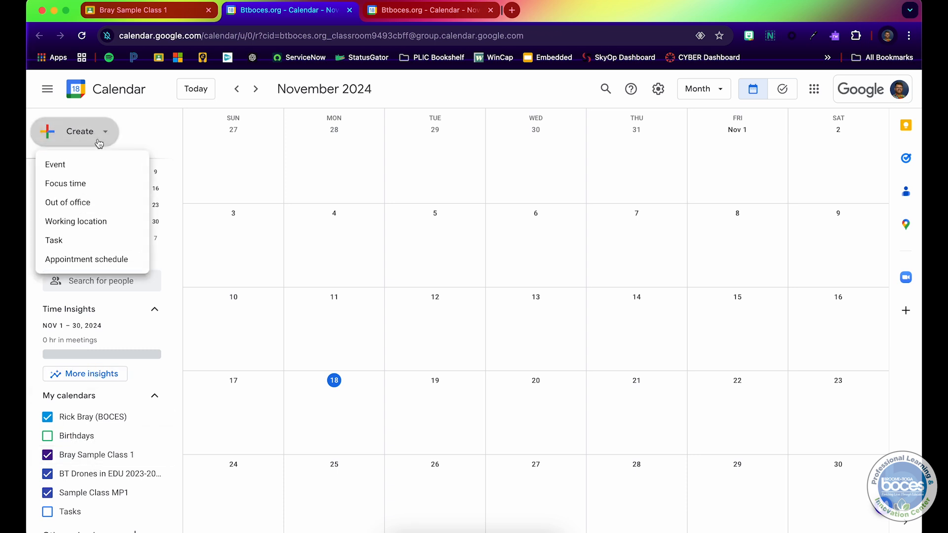
click(120, 135)
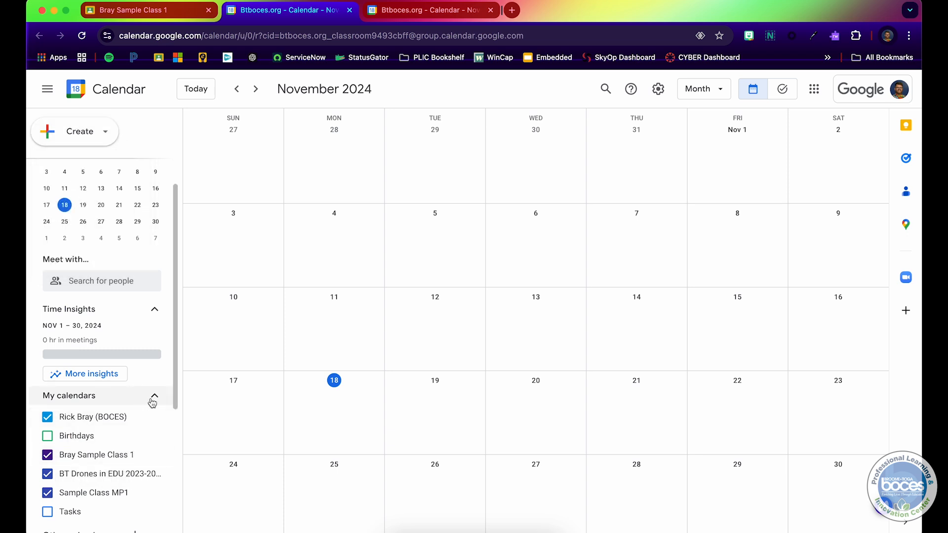
scroll(153, 403, down, 1)
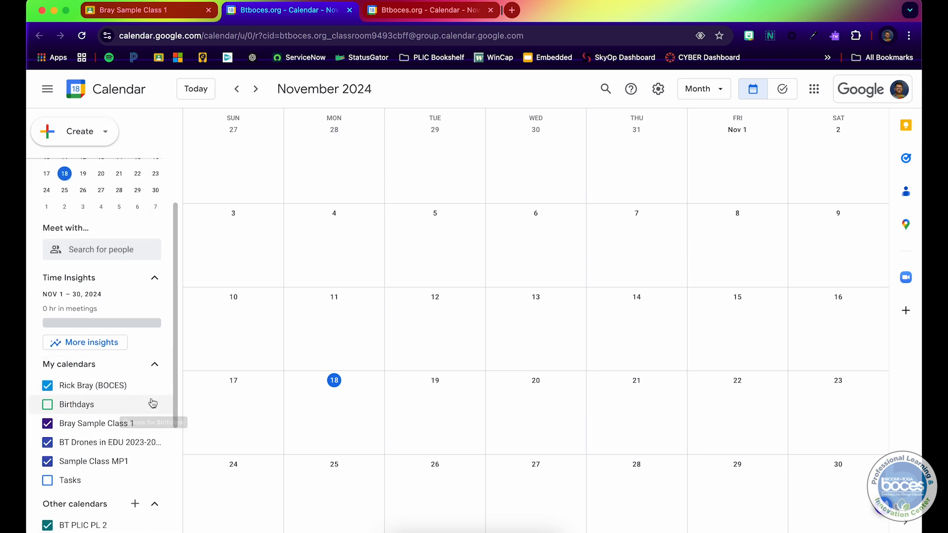
scroll(153, 403, up, 1)
scroll(153, 404, up, 1)
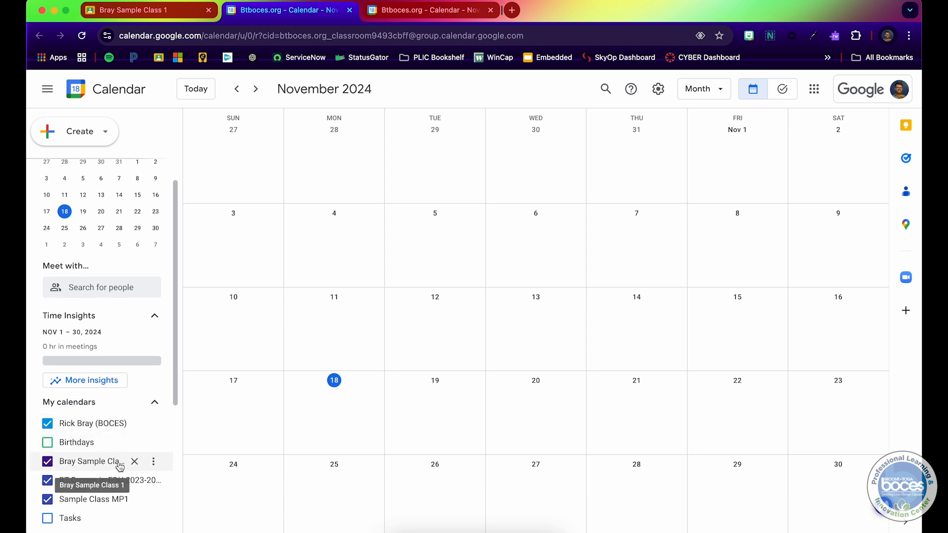
Hide every calendar in My calendars except the sample class calendar.
click(53, 425)
click(48, 481)
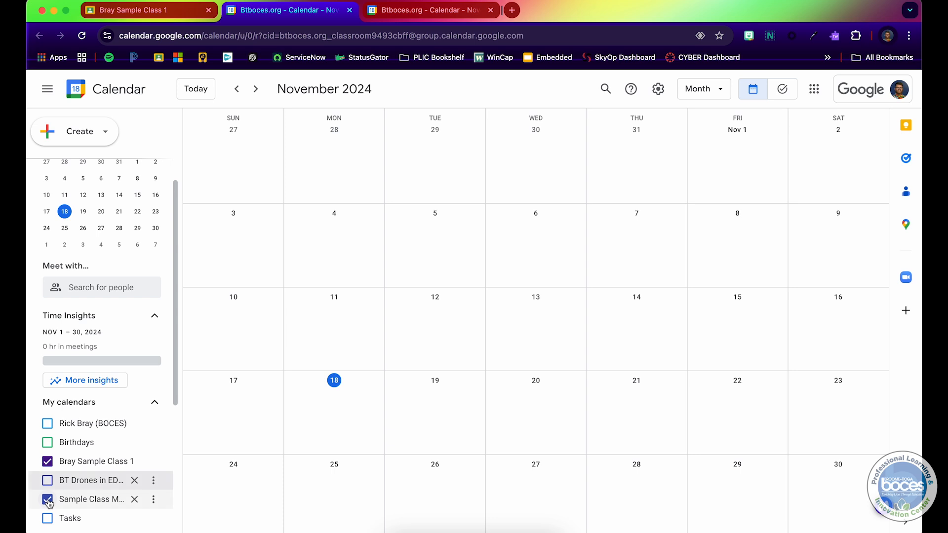
click(47, 501)
mouse_move(52, 467)
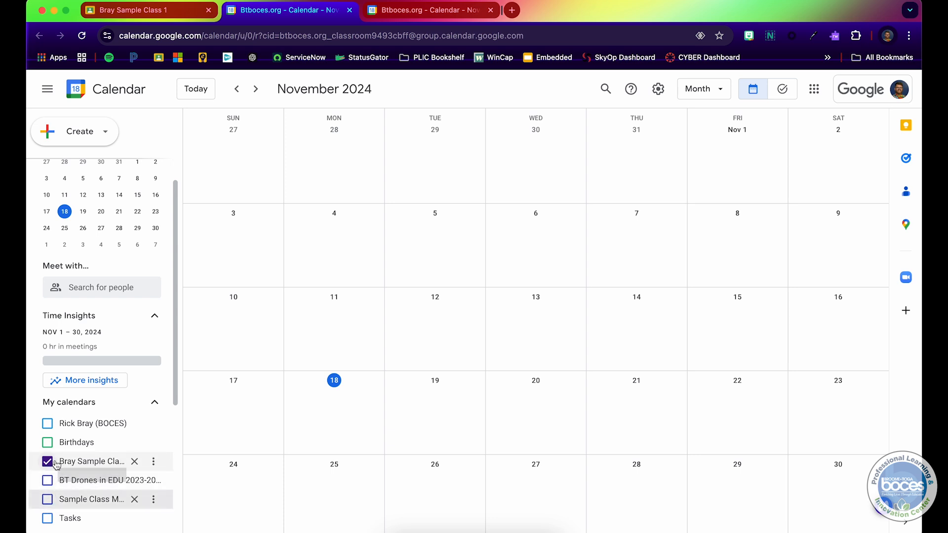
Start creating a new appointment schedule.
click(99, 137)
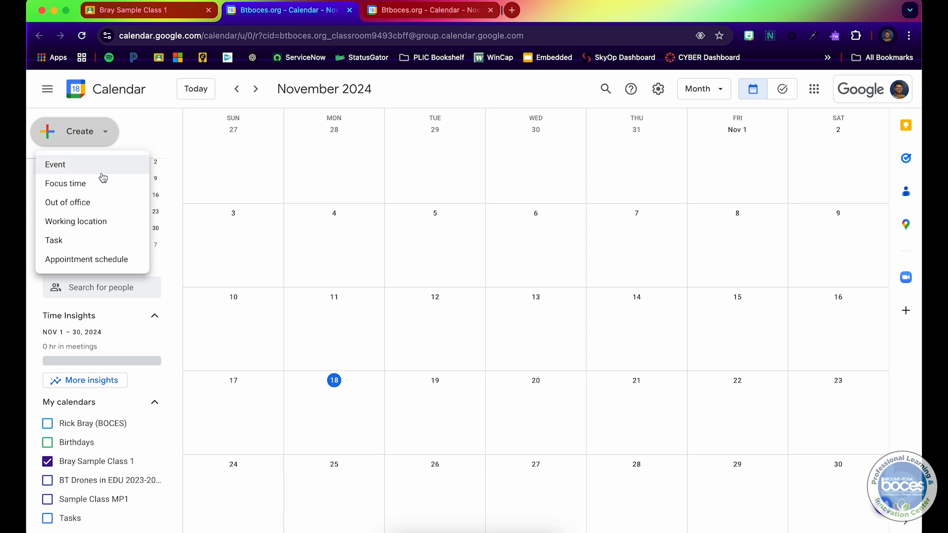
click(107, 260)
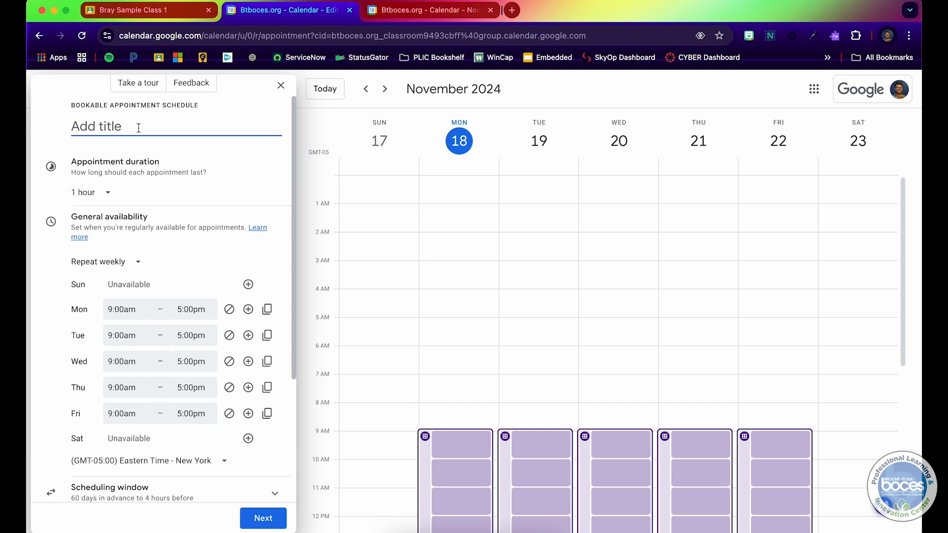
Title the appointment schedule "Fall Parent/Teacher Conf".
text(Fall Parent ?Teac)
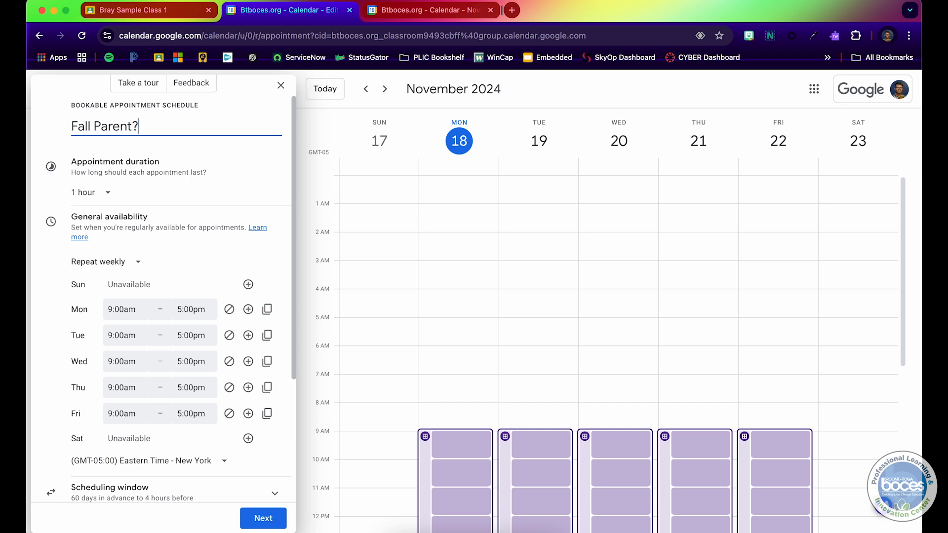
key(BackSpace)
key(BackSpace)
key(BackSpace)
key(BackSpace)
key(BackSpace)
text(/Teacher Conf)
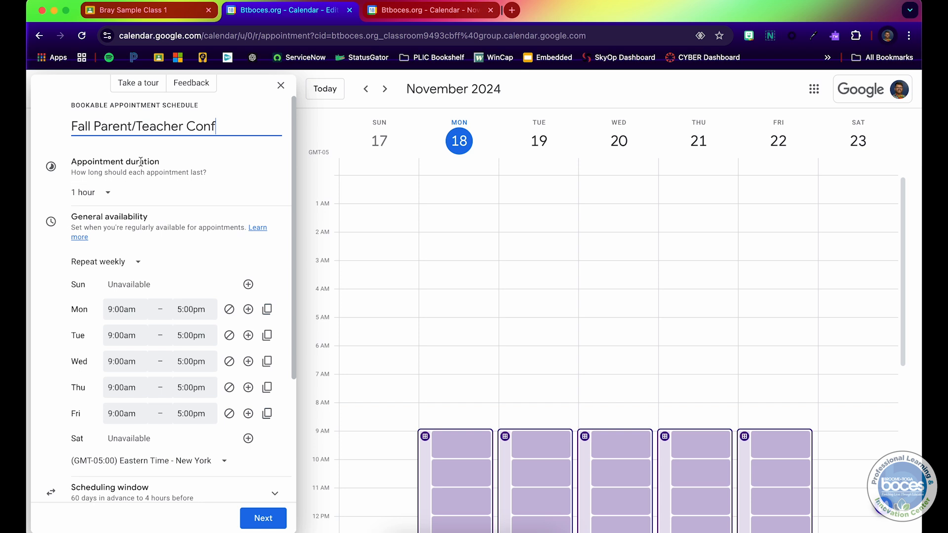
Set the appointment duration to 30 minutes.
click(107, 194)
click(104, 238)
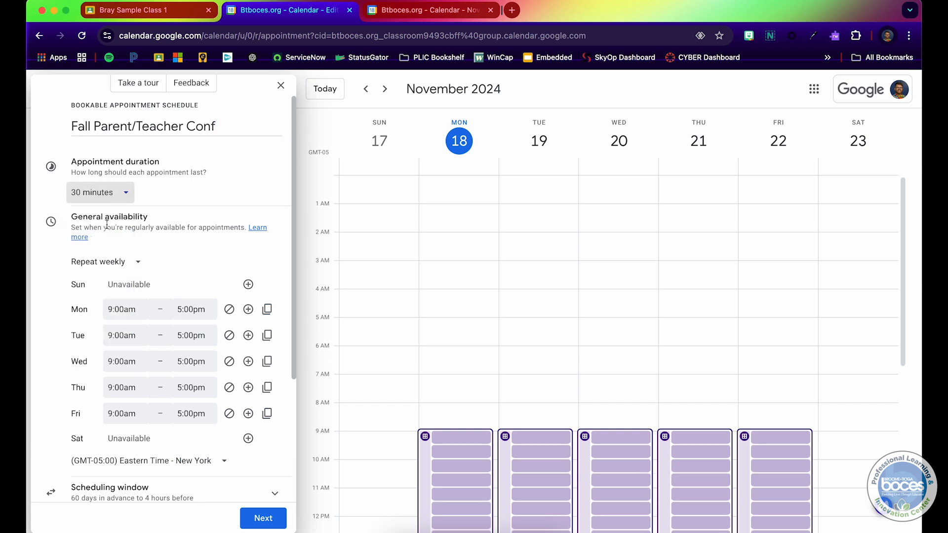
click(117, 196)
click(192, 194)
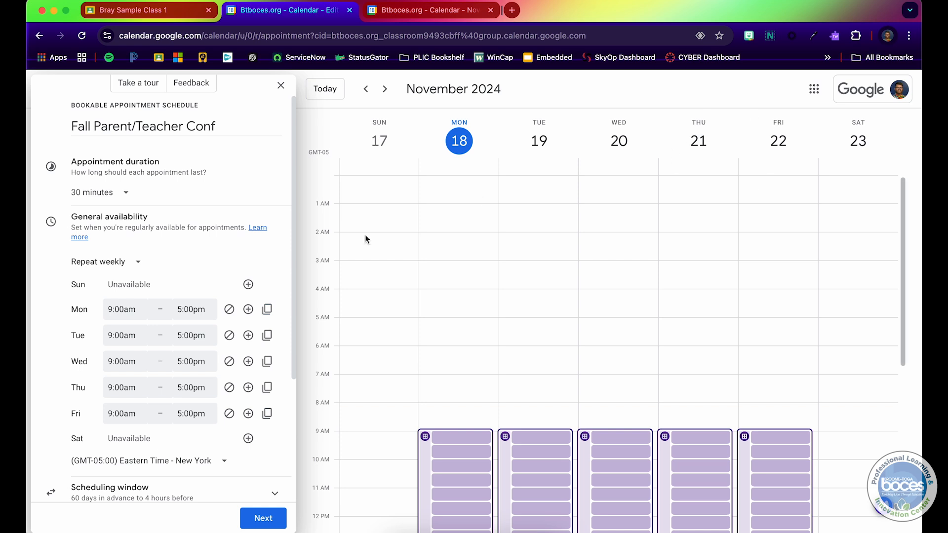
Make availability not repeat and set its date to Nov 21, 2024.
click(132, 266)
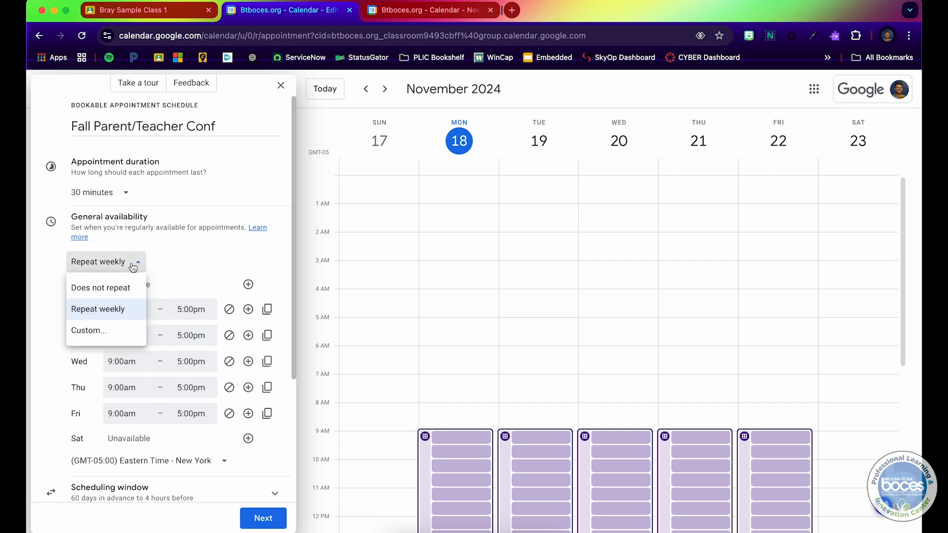
click(127, 286)
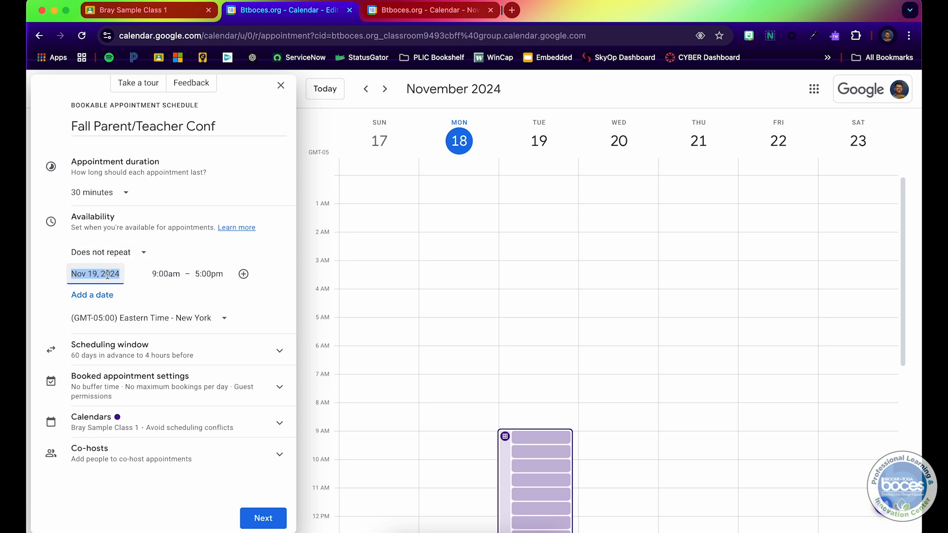
click(89, 277)
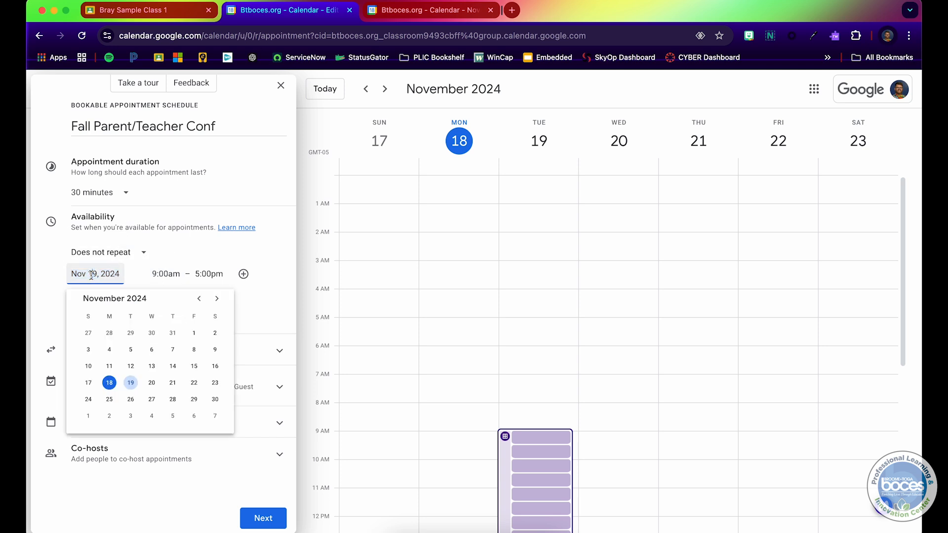
click(173, 383)
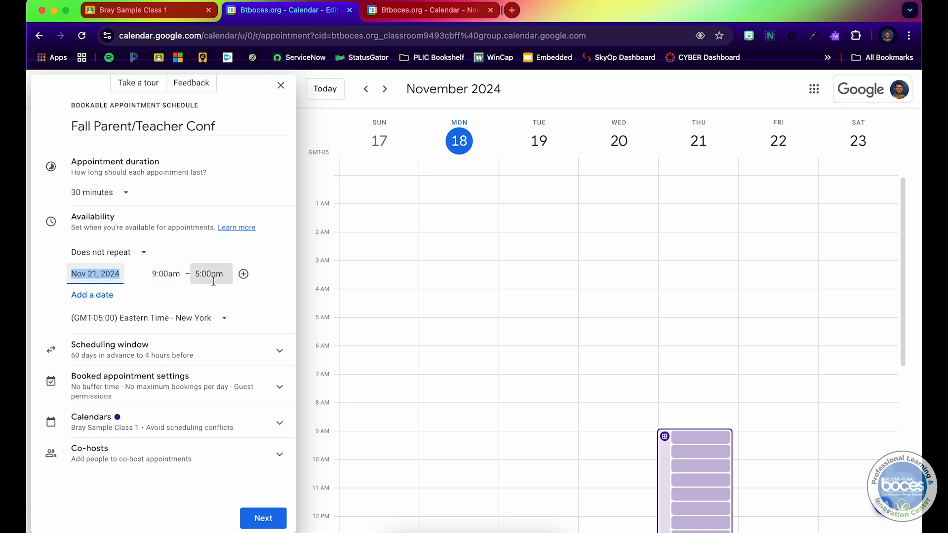
Set Nov 21 availability from 12:00pm to 3:00pm.
click(166, 276)
scroll(187, 350, down, 2)
scroll(188, 350, down, 2)
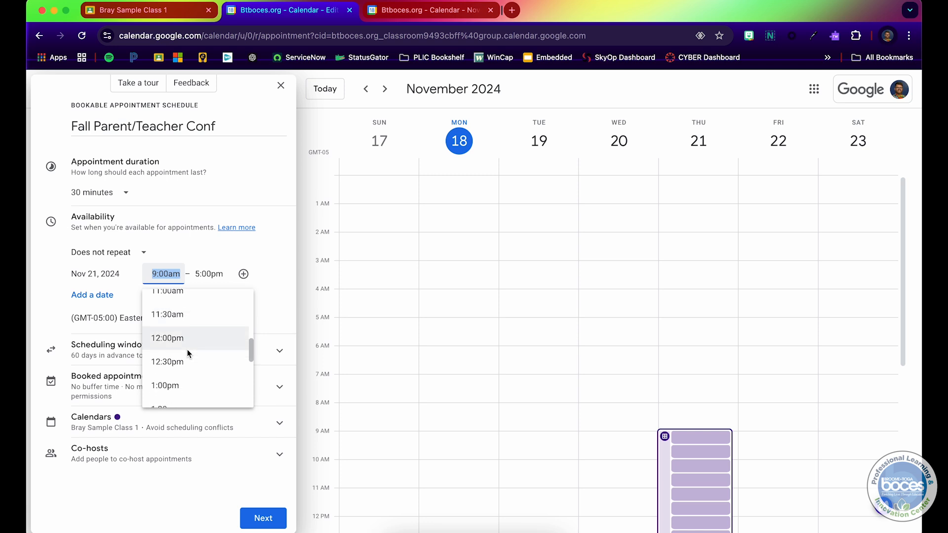
click(184, 336)
click(209, 274)
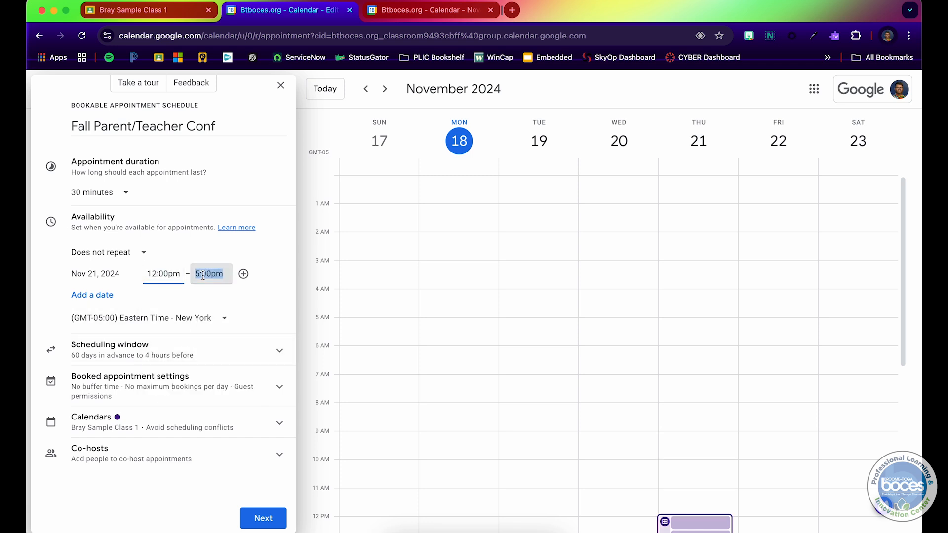
scroll(217, 367, up, 3)
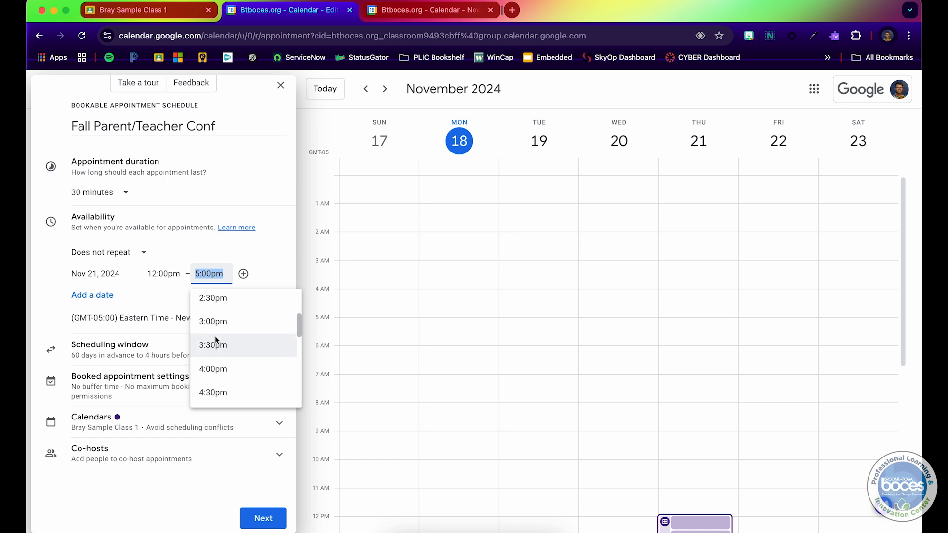
click(216, 326)
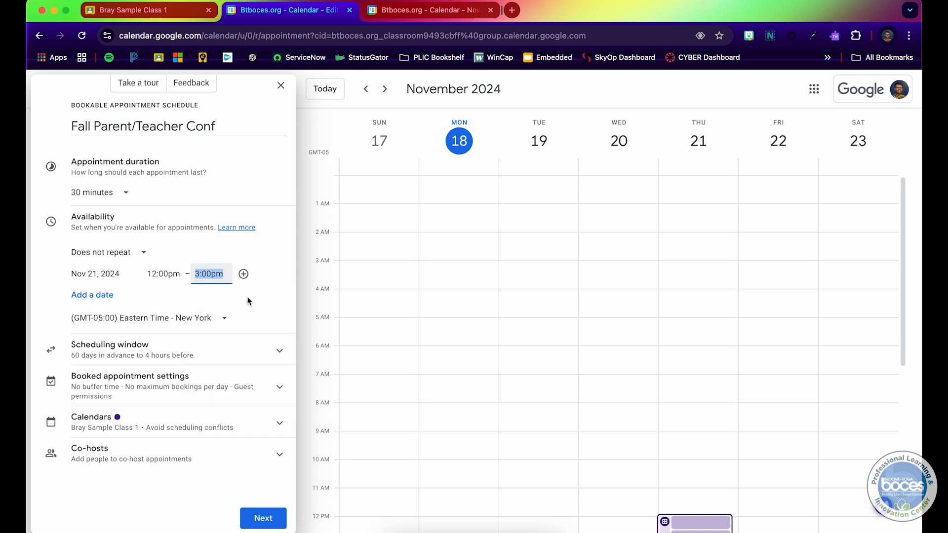
Add Nov 22, 2024 as an available date from 12:00pm to 1:30pm.
click(104, 296)
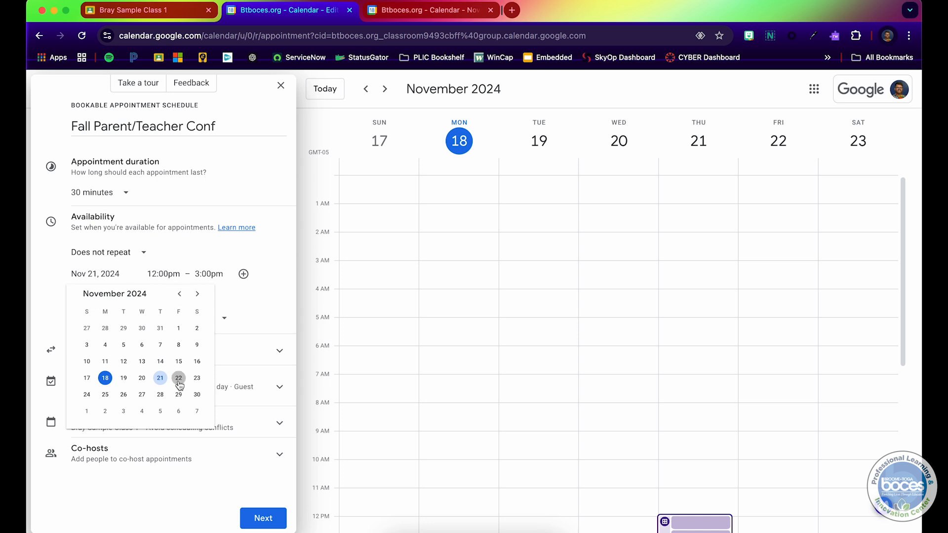
click(178, 378)
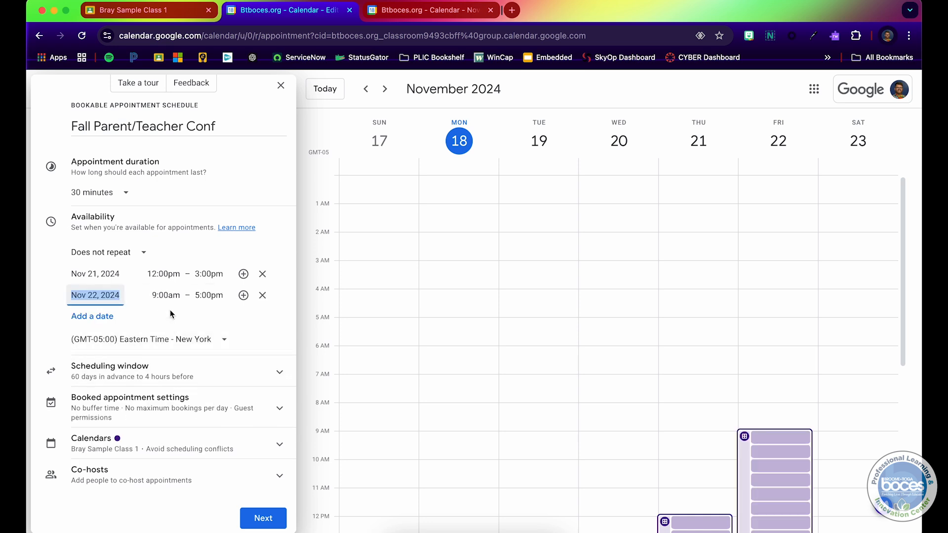
click(172, 296)
scroll(178, 368, down, 5)
click(178, 368)
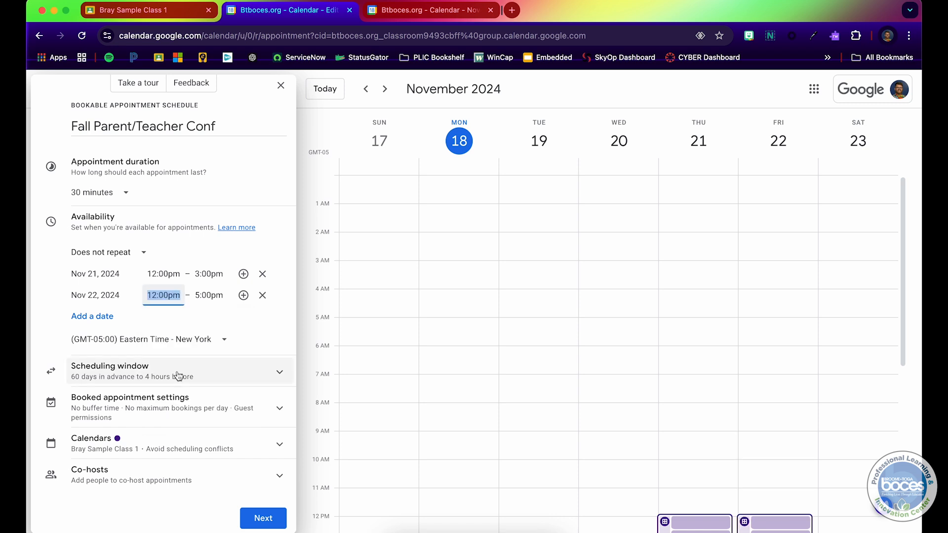
click(207, 296)
scroll(220, 346, up, 4)
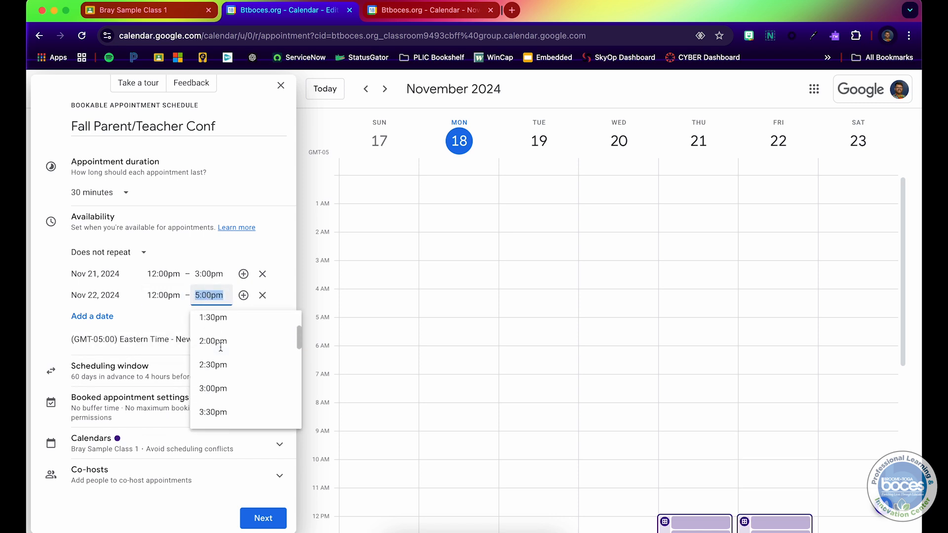
scroll(221, 347, down, 2)
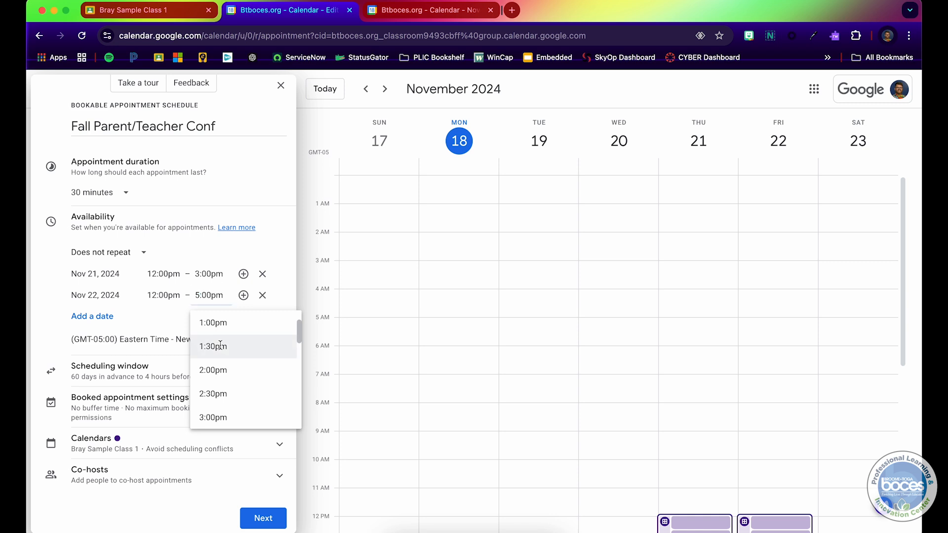
click(220, 345)
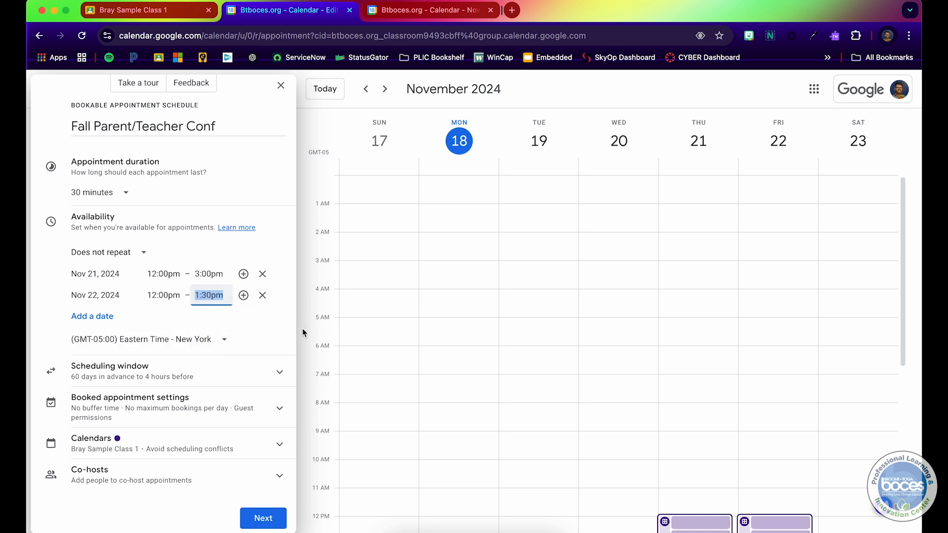
Add a second Nov 22 period running from 2:00pm to 3:00pm.
click(243, 295)
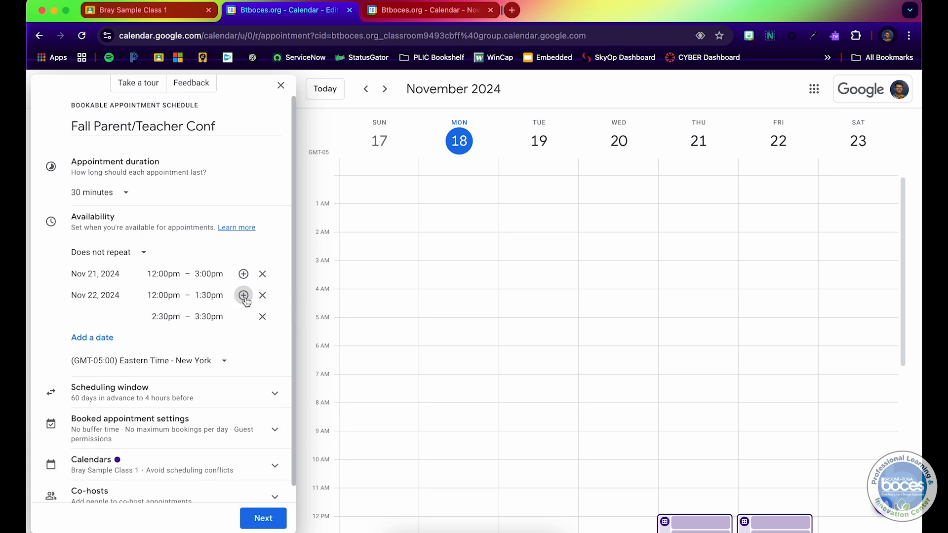
click(177, 320)
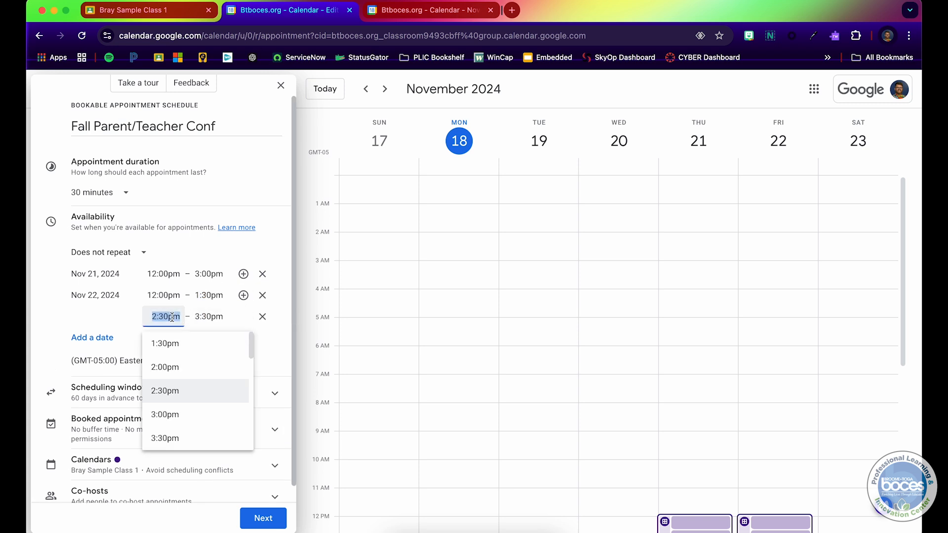
click(169, 364)
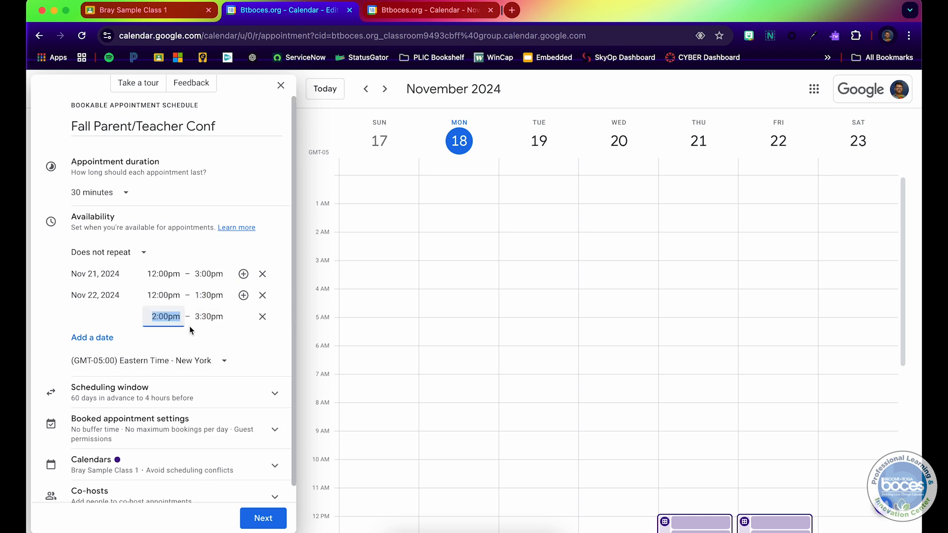
key(Tab)
click(205, 318)
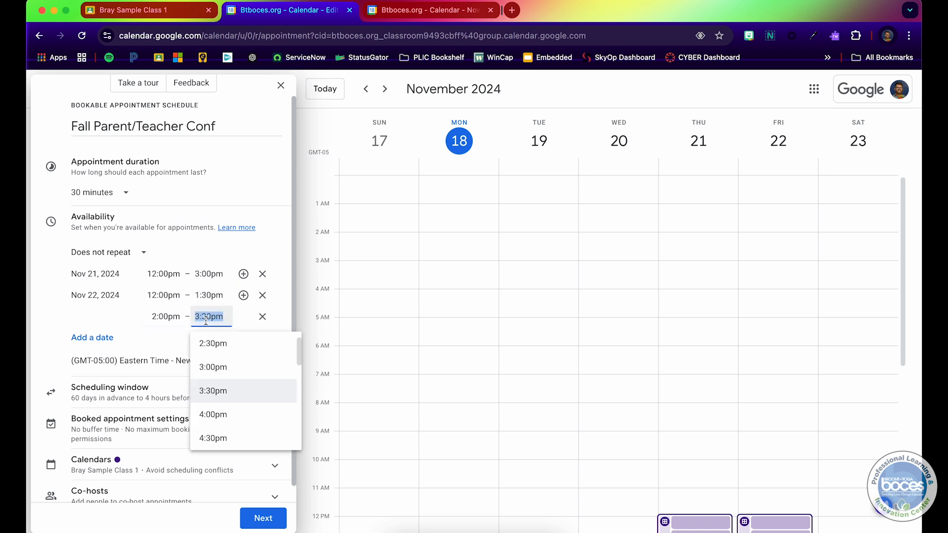
click(215, 370)
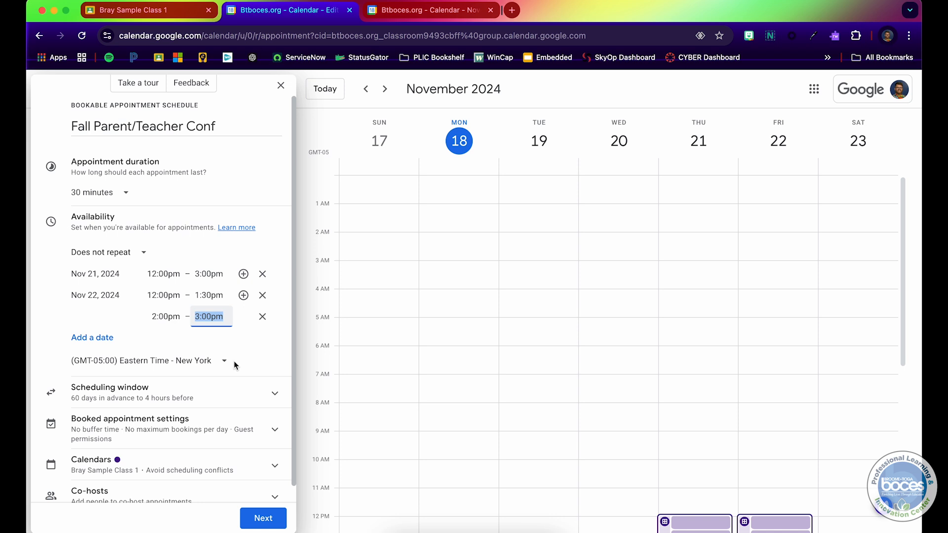
Set the scheduling window's minimum time before an appointment can be booked to 12 hours.
click(182, 397)
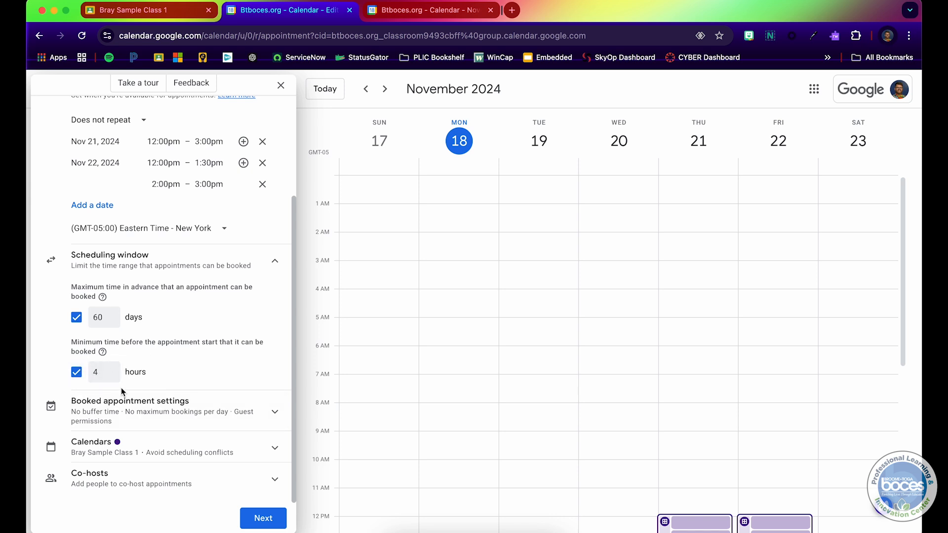
double_click(103, 372)
text(12)
click(153, 358)
click(274, 261)
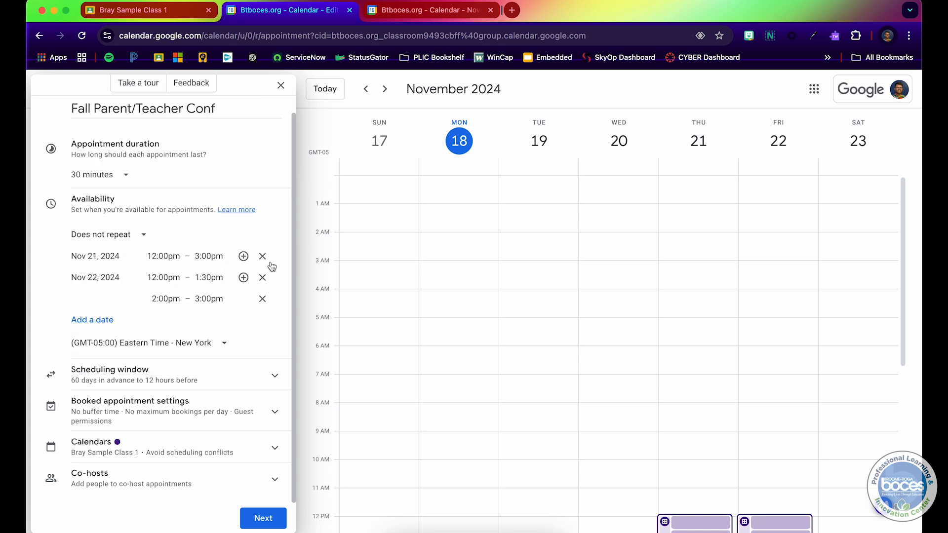
Add a 5-minute buffer time between appointment slots and turn off letting guests invite others.
click(269, 410)
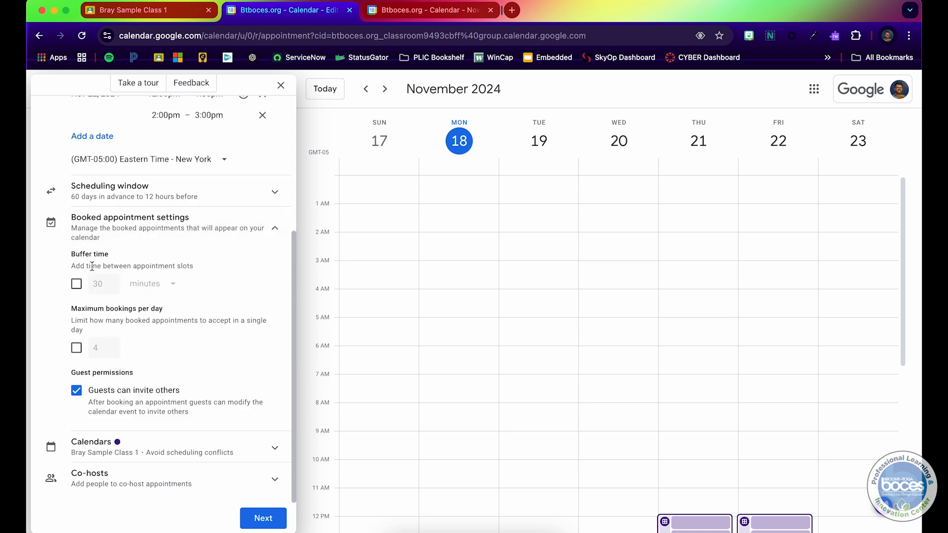
click(77, 284)
click(104, 286)
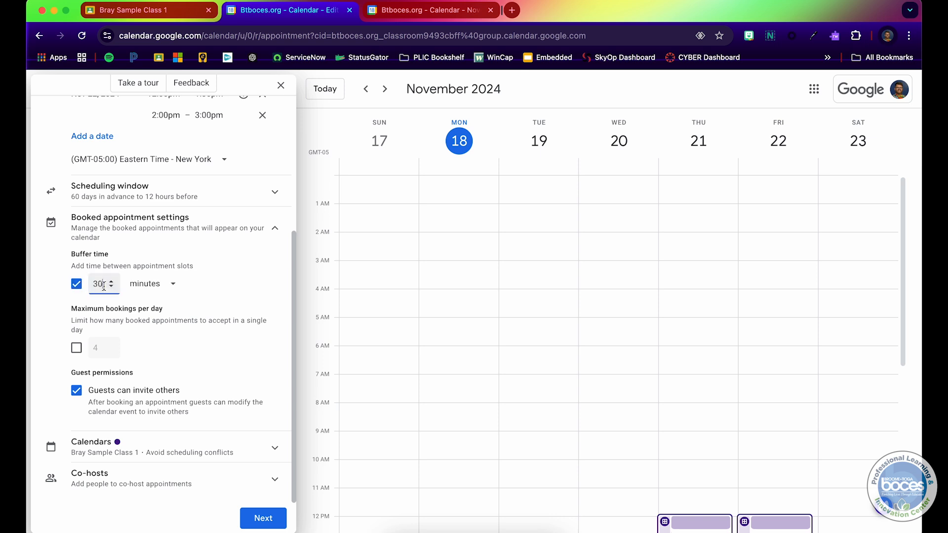
double_click(104, 285)
text(10)
click(148, 284)
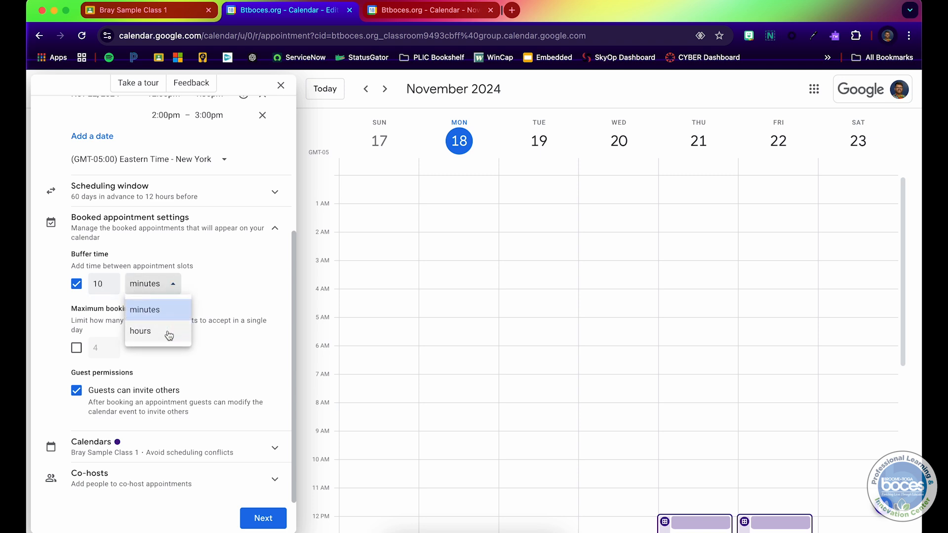
click(205, 268)
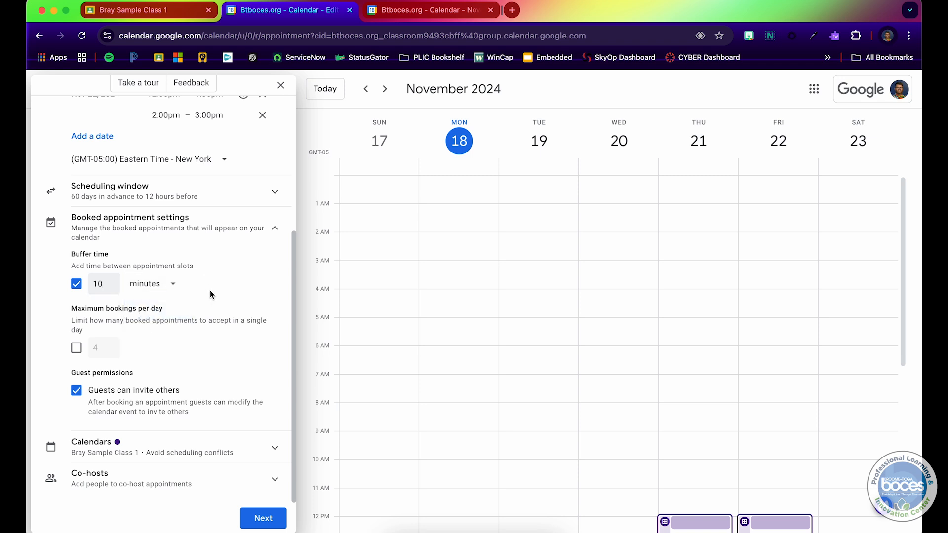
click(111, 288)
click(111, 289)
click(111, 288)
click(110, 289)
click(262, 285)
click(84, 393)
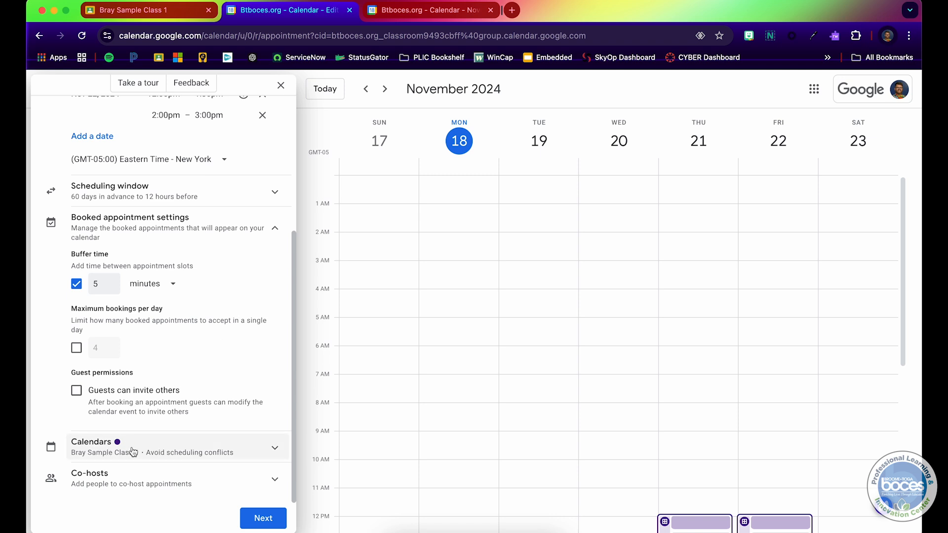
Keep the class calendar selected for bookings and change the schedule's colour to tangerine orange.
click(274, 447)
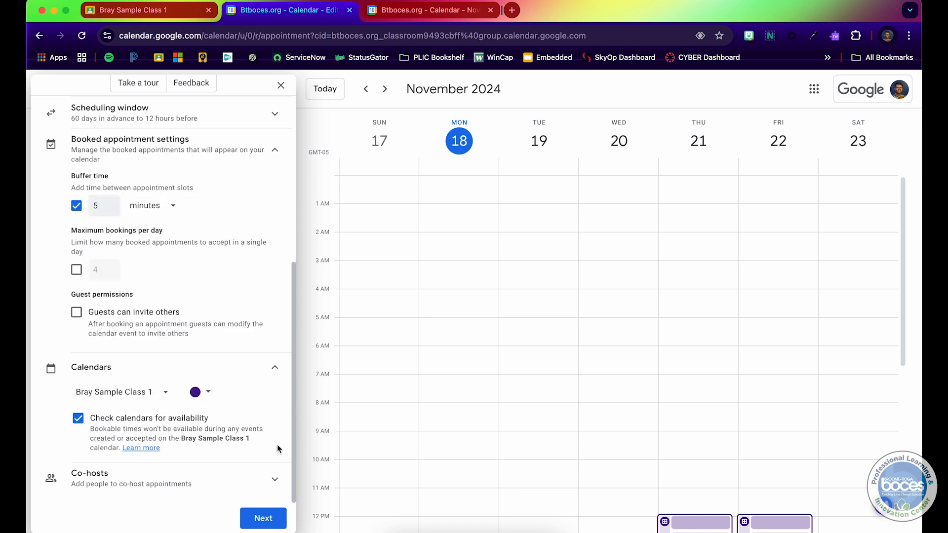
click(117, 395)
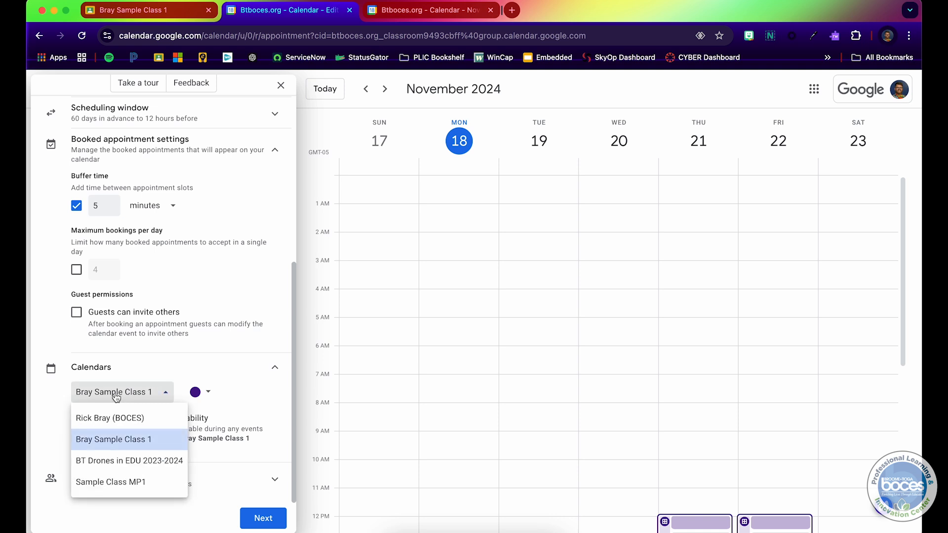
click(132, 439)
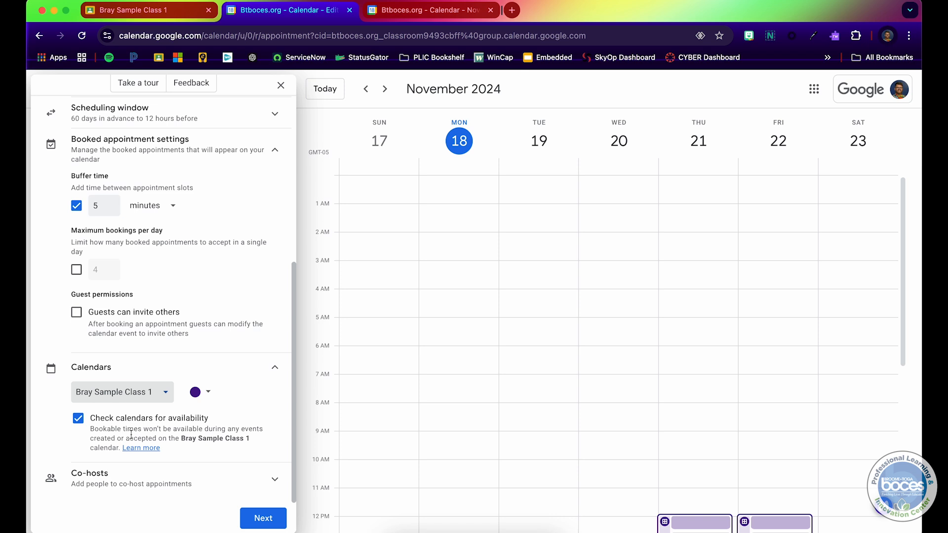
click(197, 393)
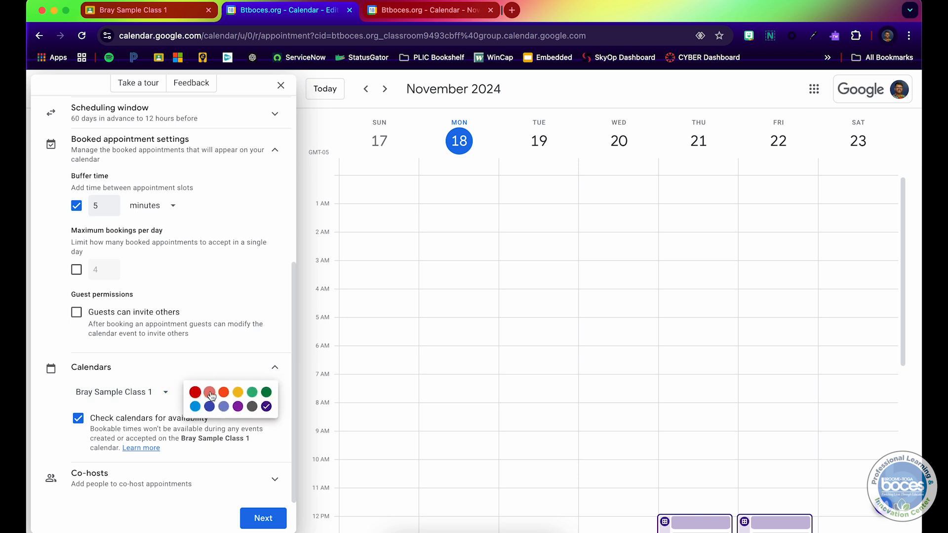
click(224, 391)
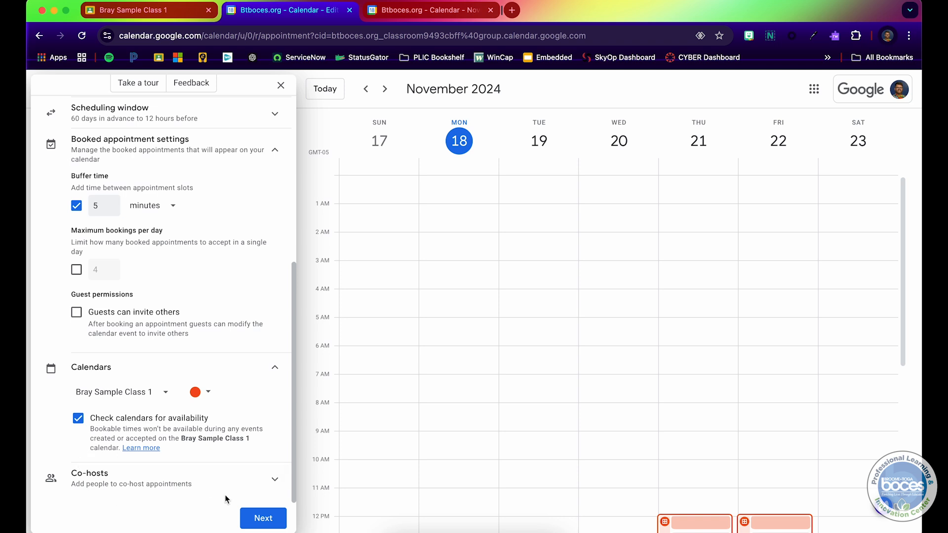
Open the co-hosts section without adding anyone and continue to the next page of the setup.
click(273, 481)
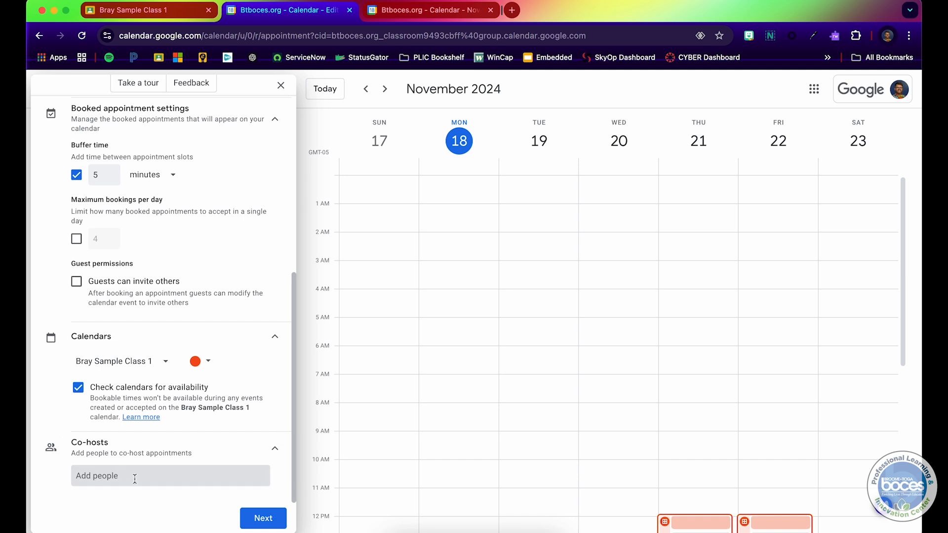
click(281, 522)
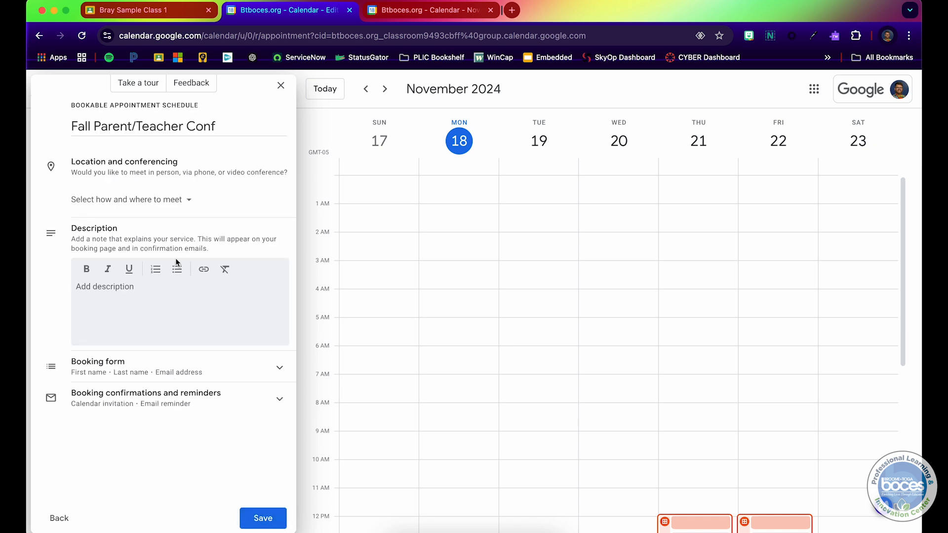
Set the location to an in-person meeting in the teacher's classroom, Room 113.
click(178, 202)
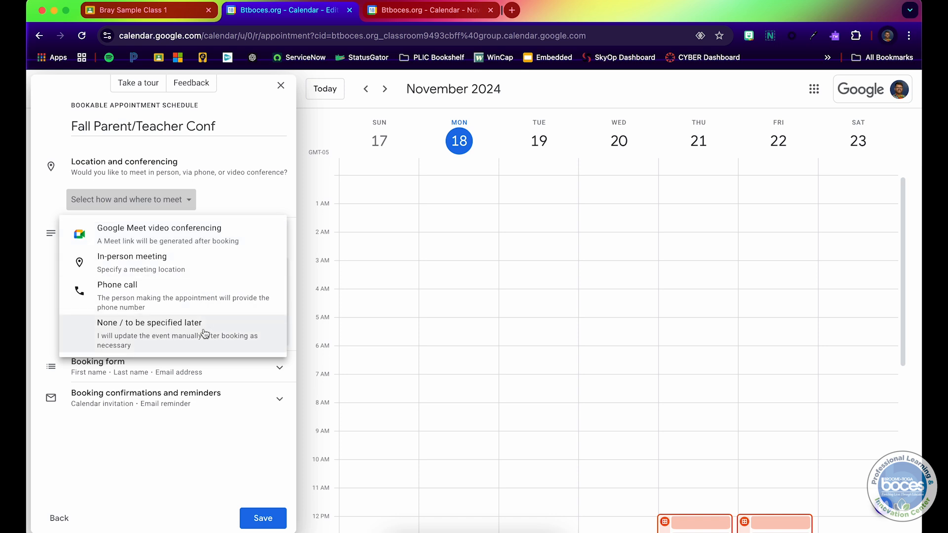
click(190, 270)
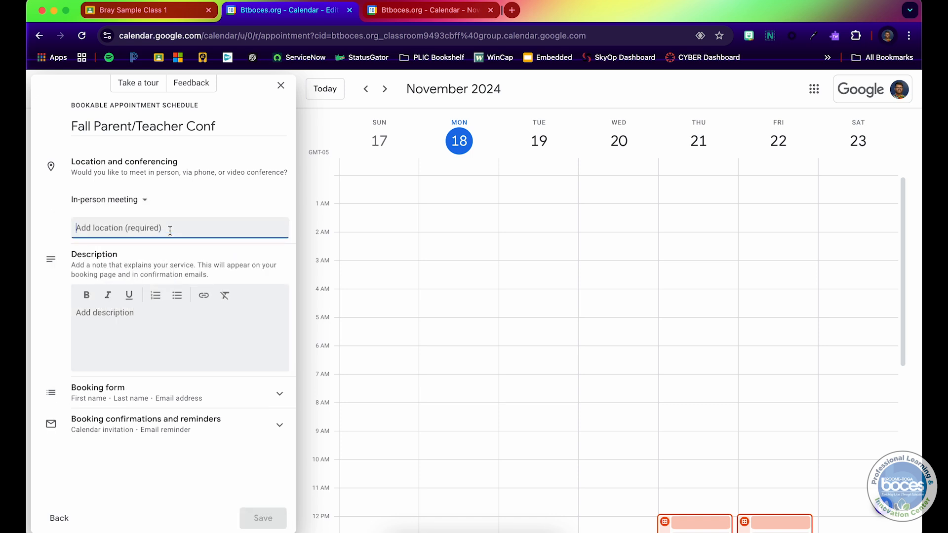
text(M)
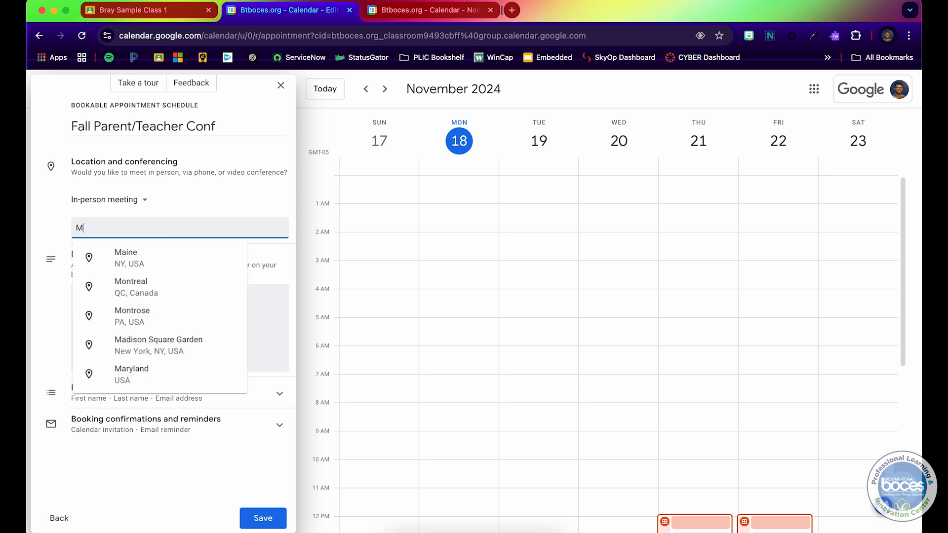
text(r. Bray's Room)
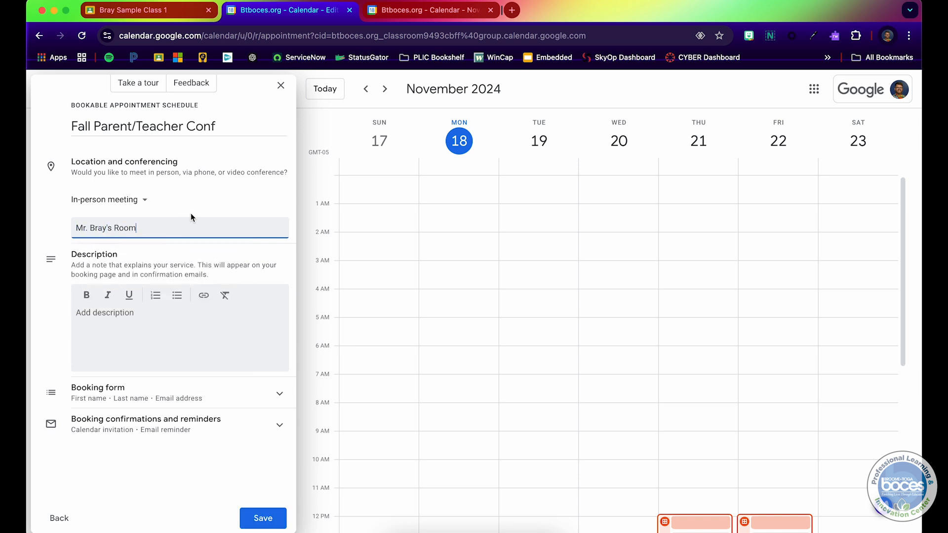
text( 113)
click(190, 196)
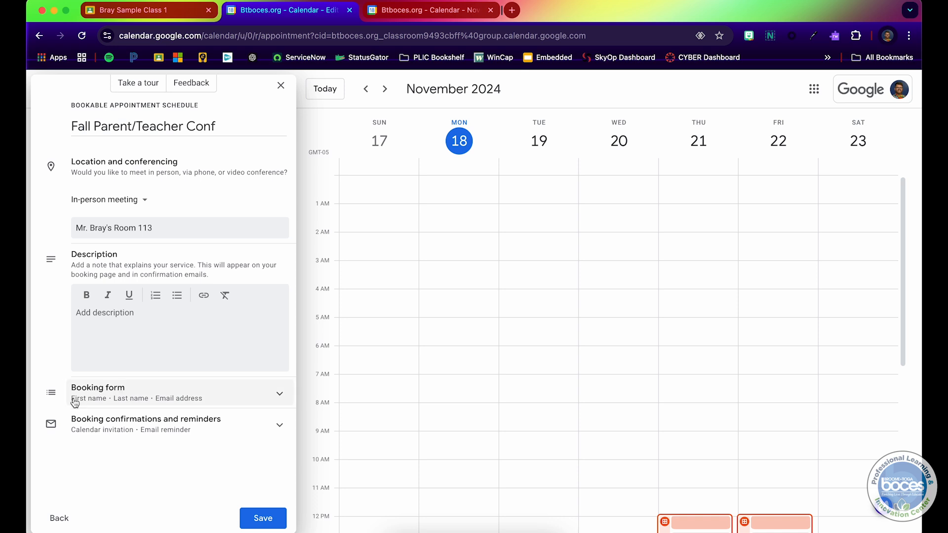
Add a required custom booking form question: "What is your child's name?".
click(283, 388)
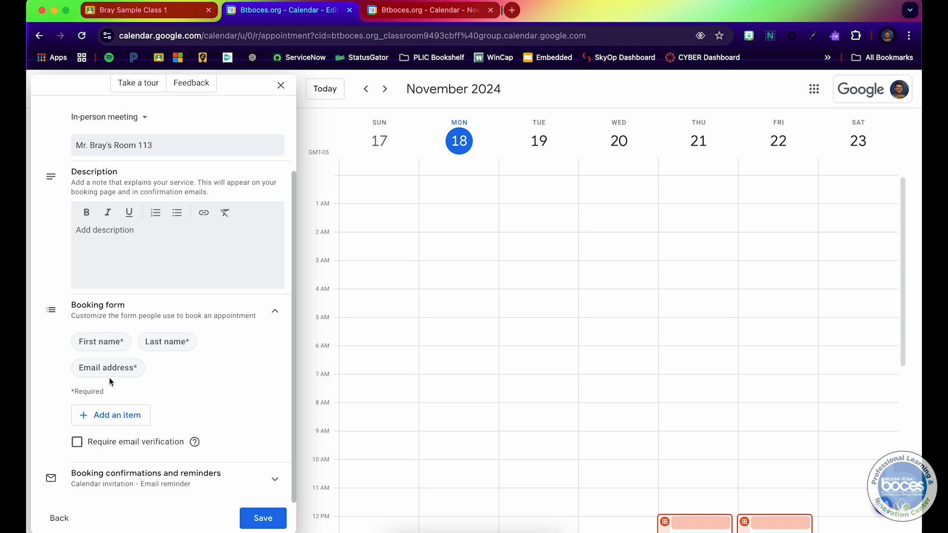
click(127, 417)
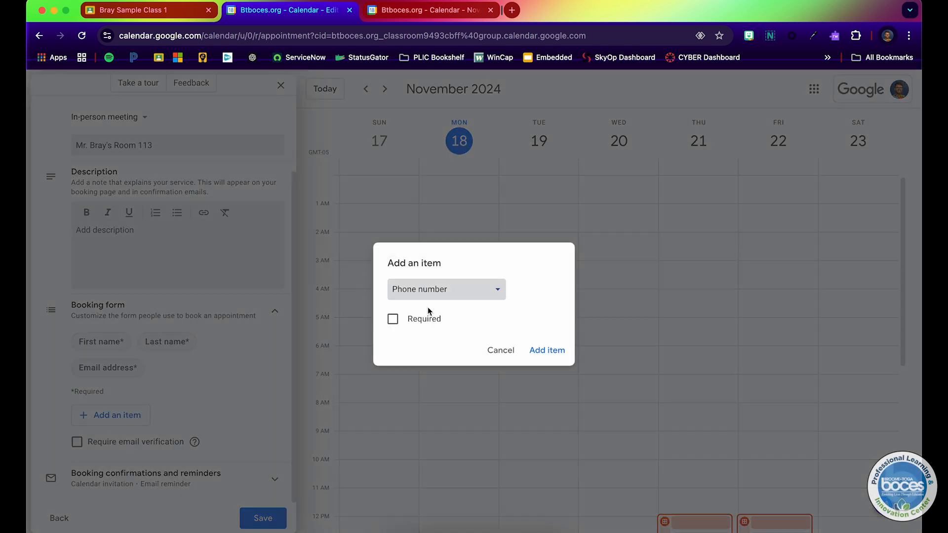
click(498, 291)
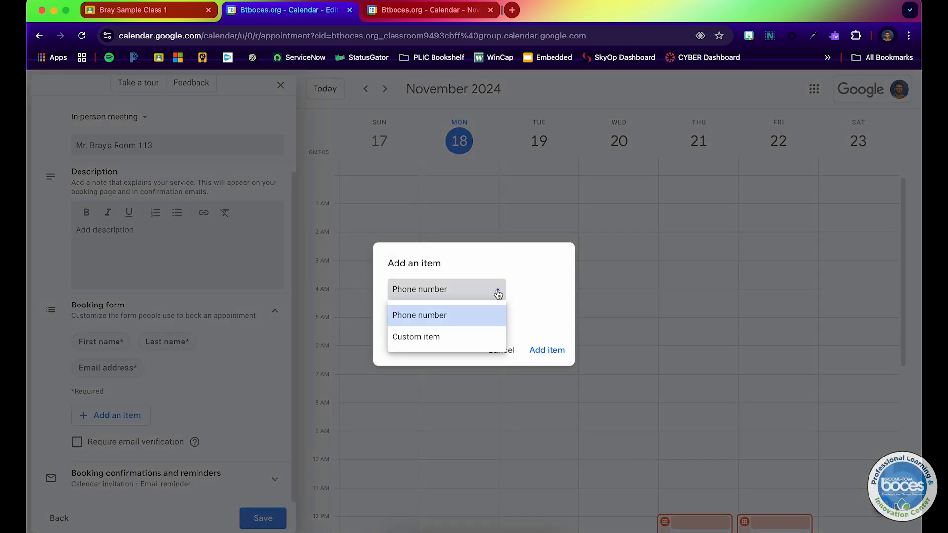
click(464, 335)
click(458, 304)
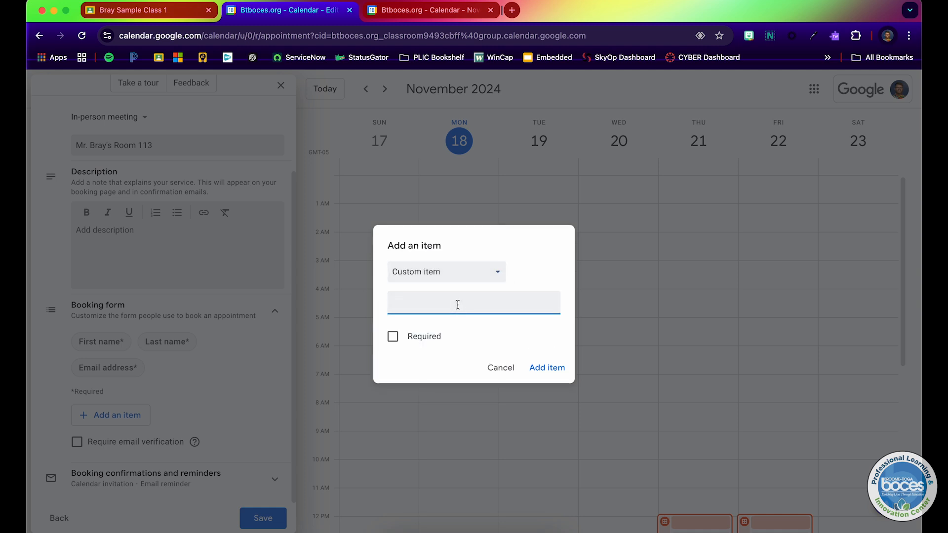
text(What is your child's name?)
click(395, 337)
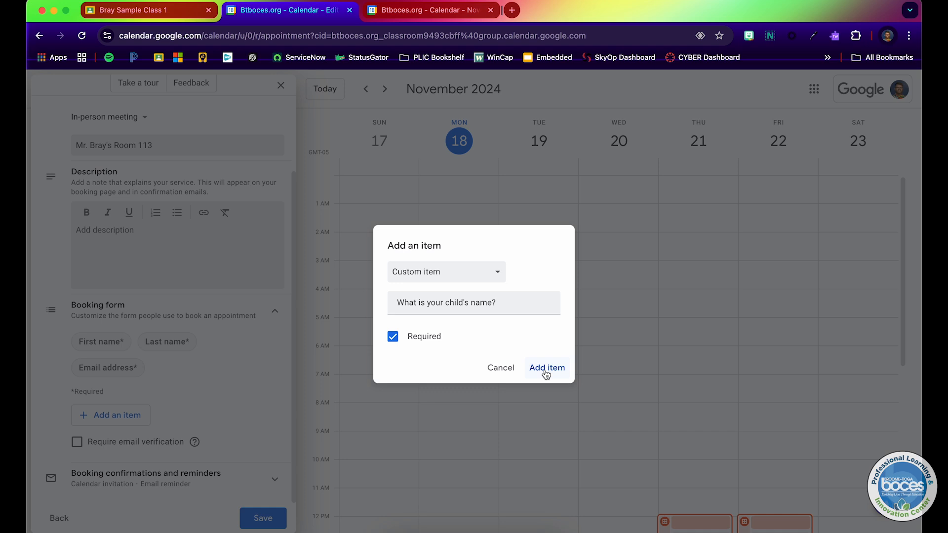
click(546, 374)
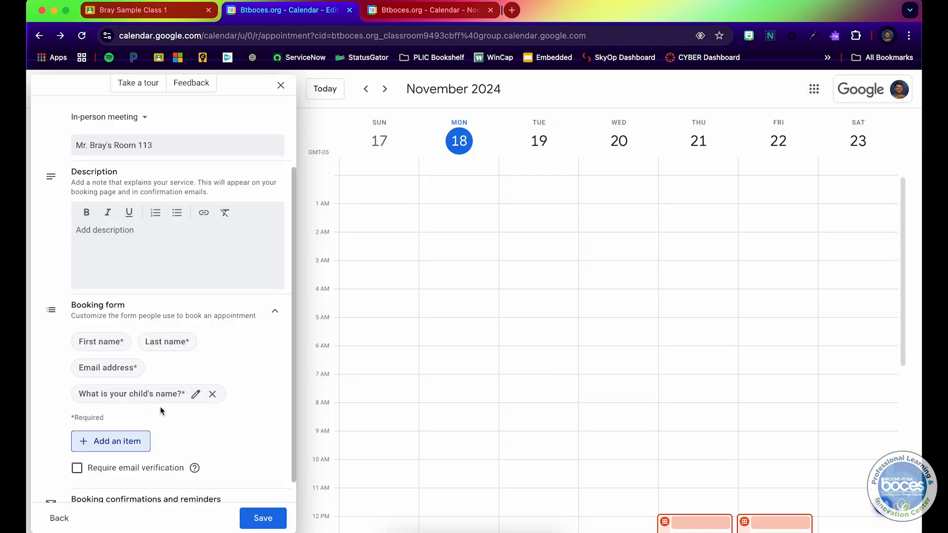
Keep the booking email reminder at 1 day before the appointment.
scroll(161, 410, down, 1)
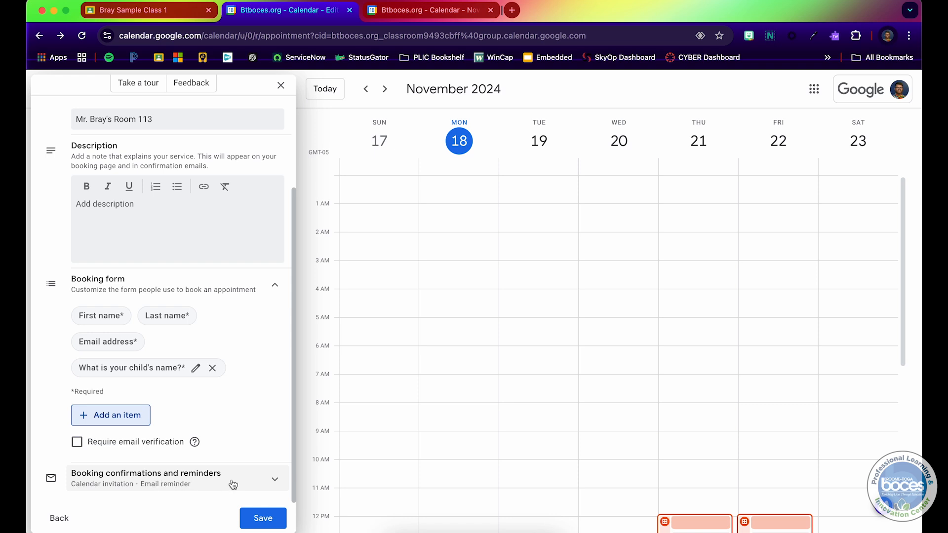
click(273, 480)
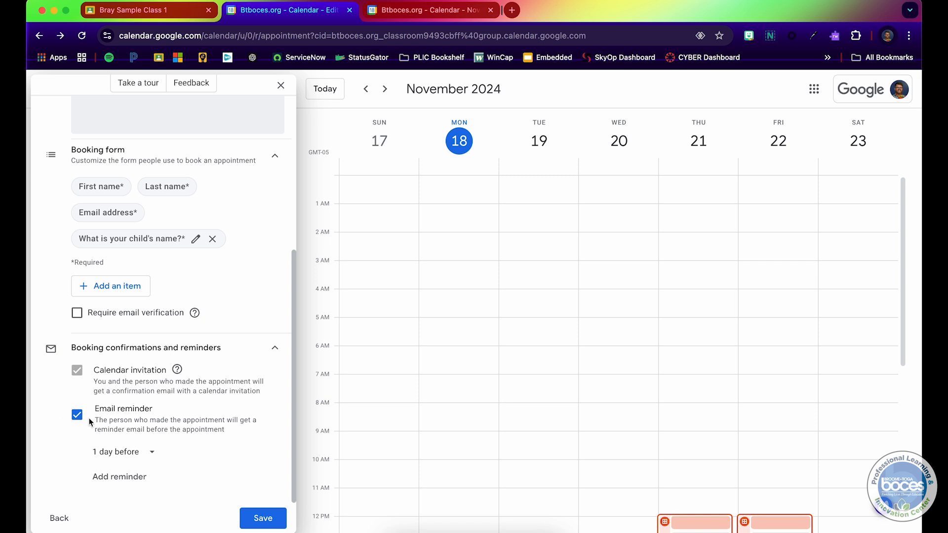
click(153, 455)
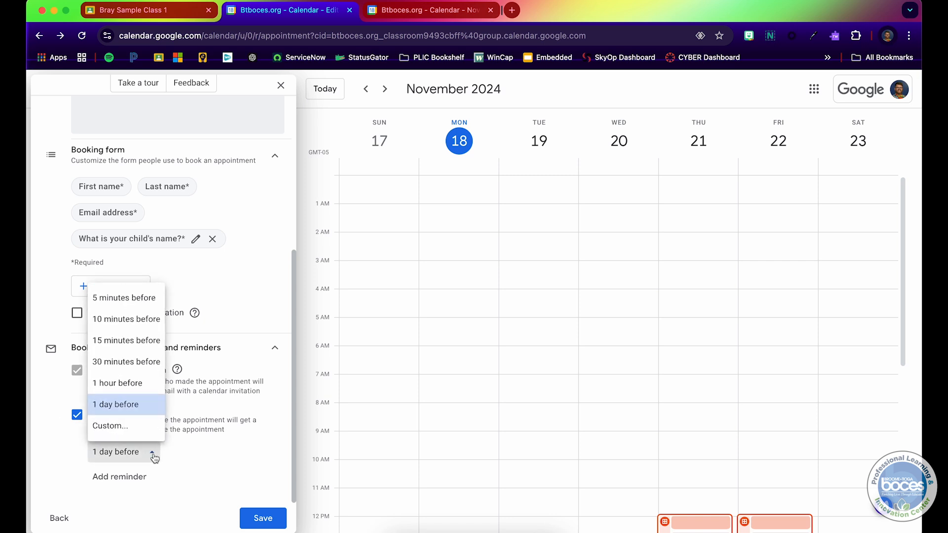
click(134, 403)
Save the bookable appointment schedule without an extra reminder.
click(125, 477)
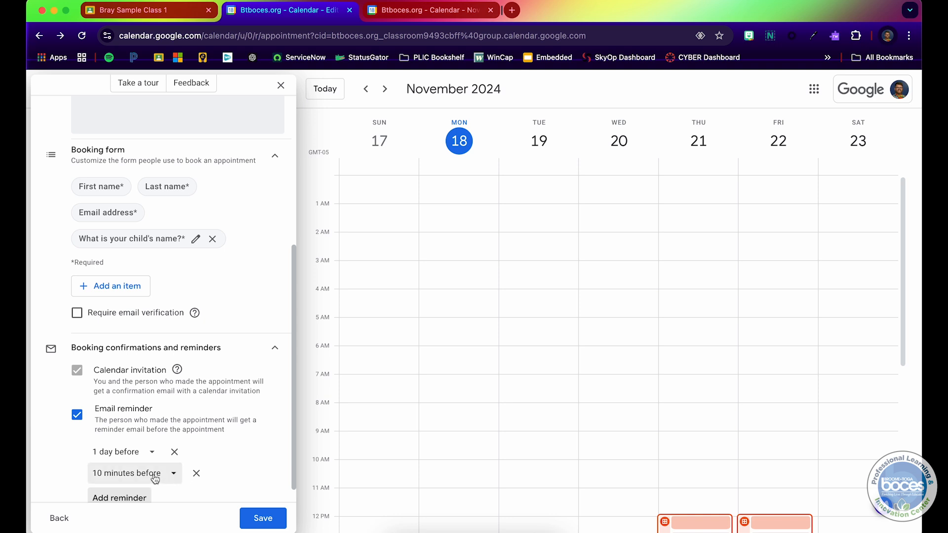
click(195, 473)
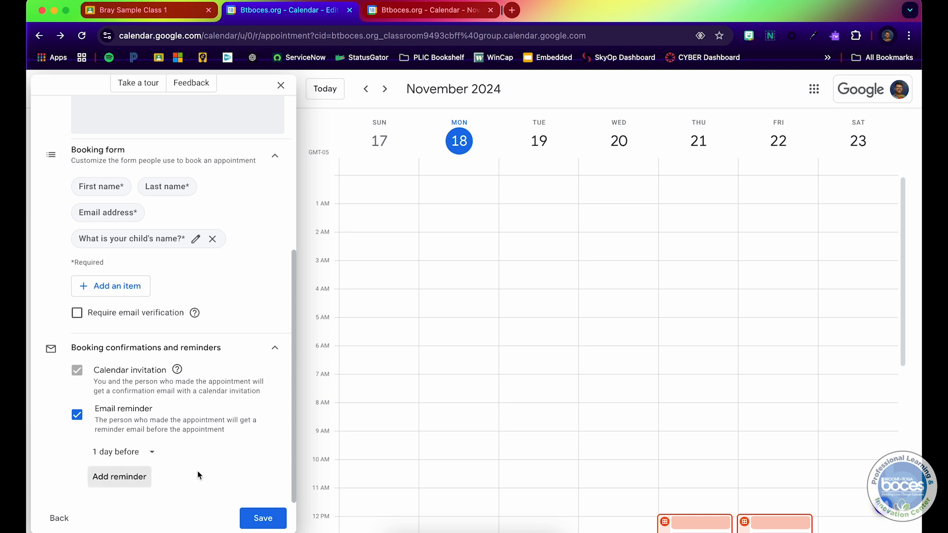
click(264, 519)
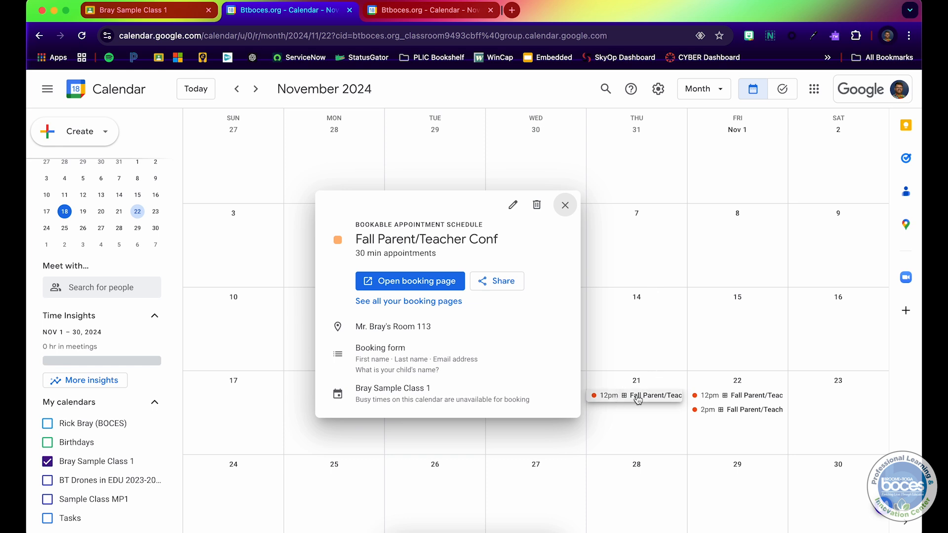
Switch to day view for Nov 22 and examine the conference booking slots.
click(706, 91)
click(714, 122)
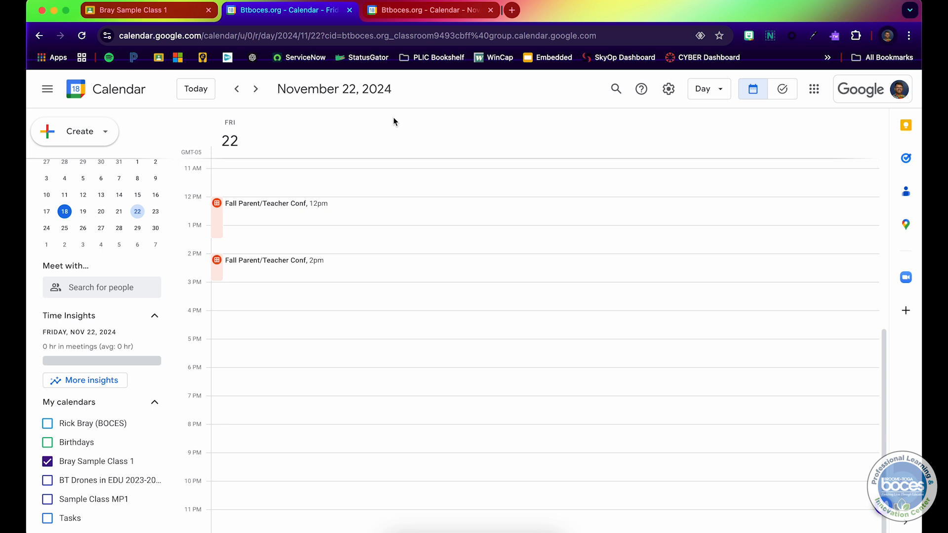
scroll(312, 231, up, 5)
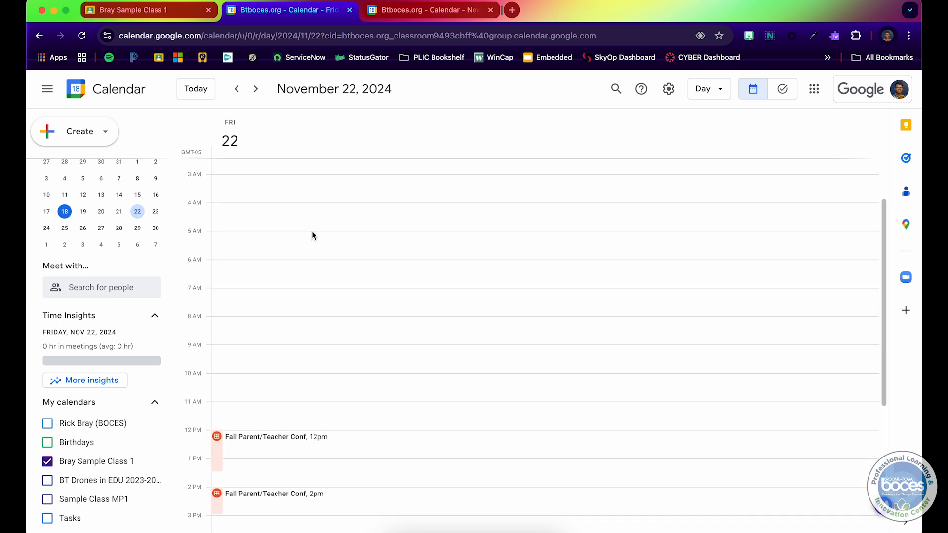
scroll(312, 231, down, 5)
scroll(312, 231, up, 1)
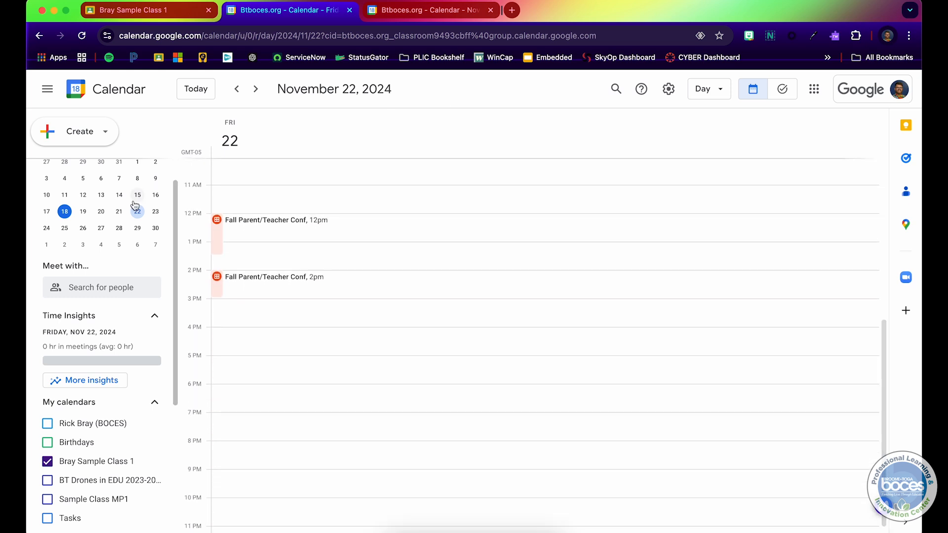
Go to Nov 21 and open the booking page of the Fall Parent/Teacher Conf appointment schedule.
click(120, 211)
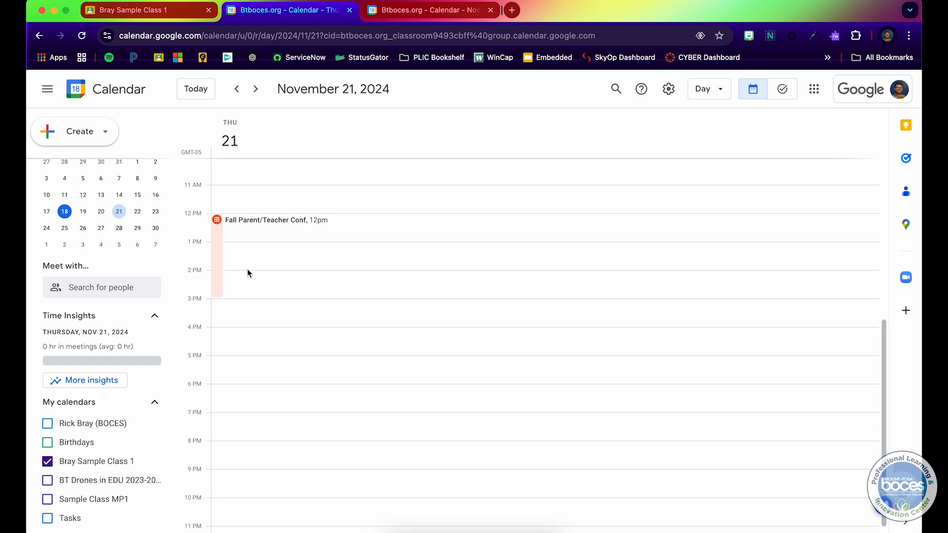
scroll(247, 268, up, 3)
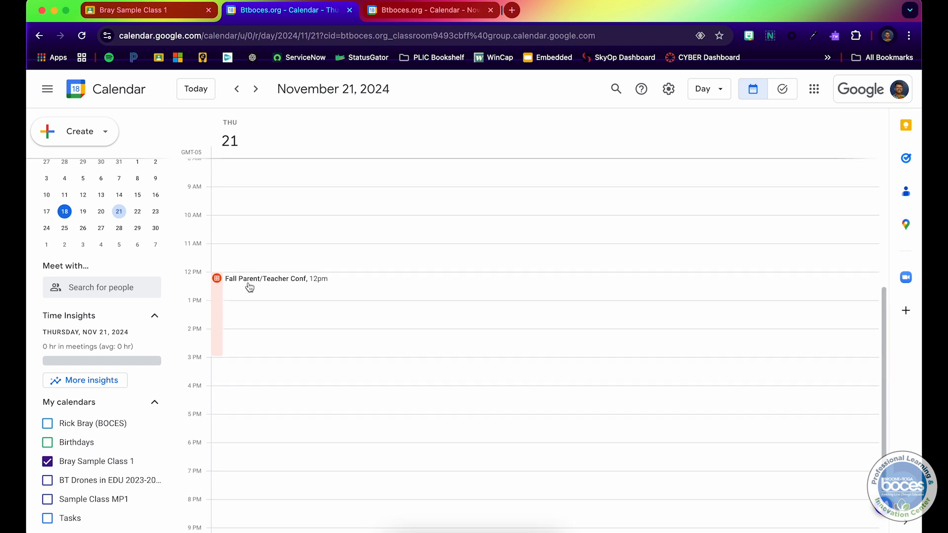
click(249, 287)
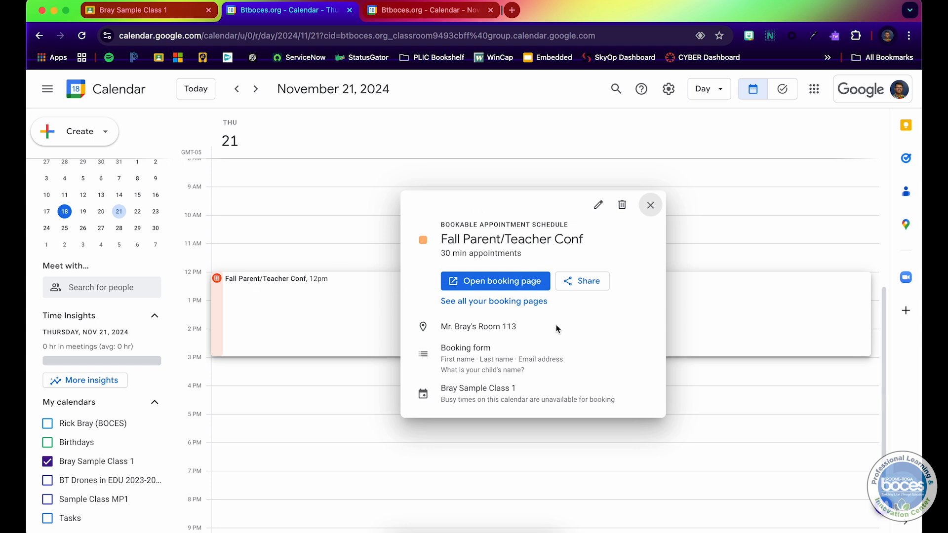
click(503, 280)
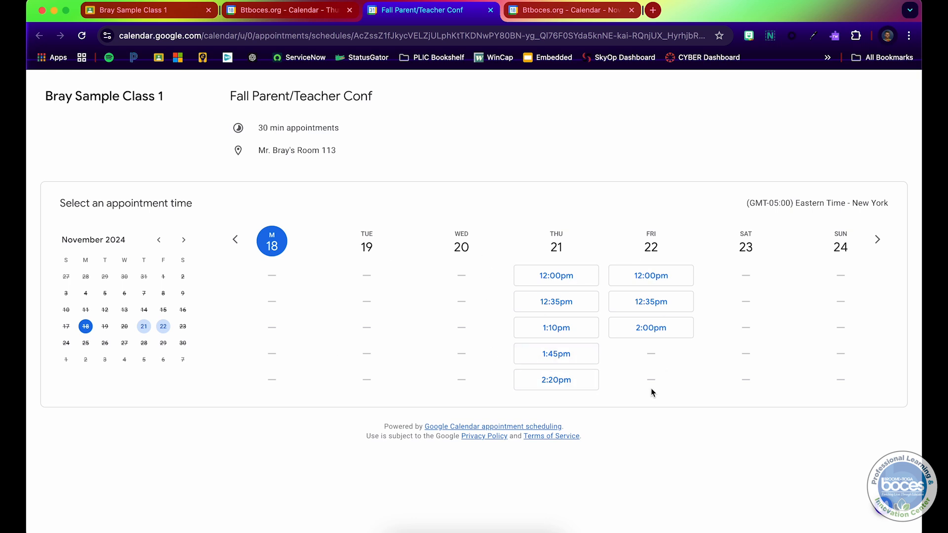
click(584, 276)
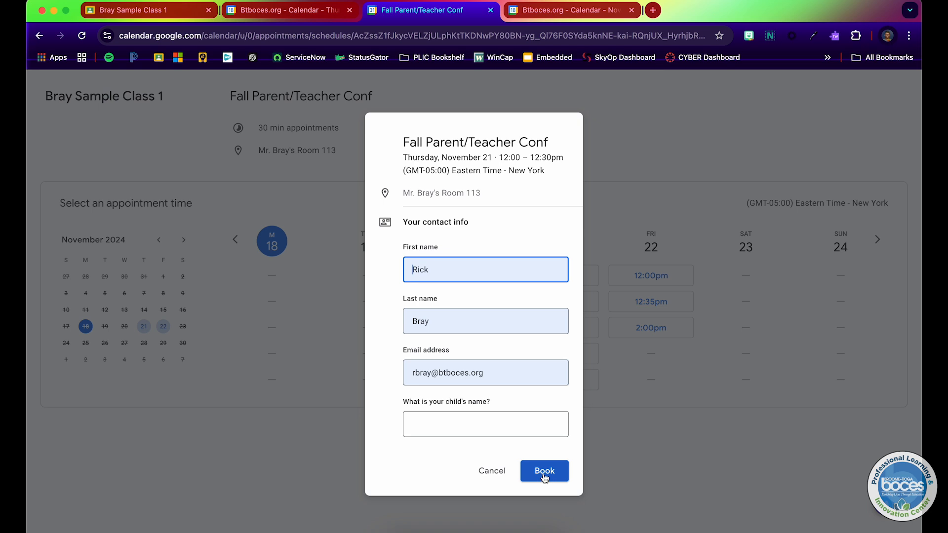
click(496, 478)
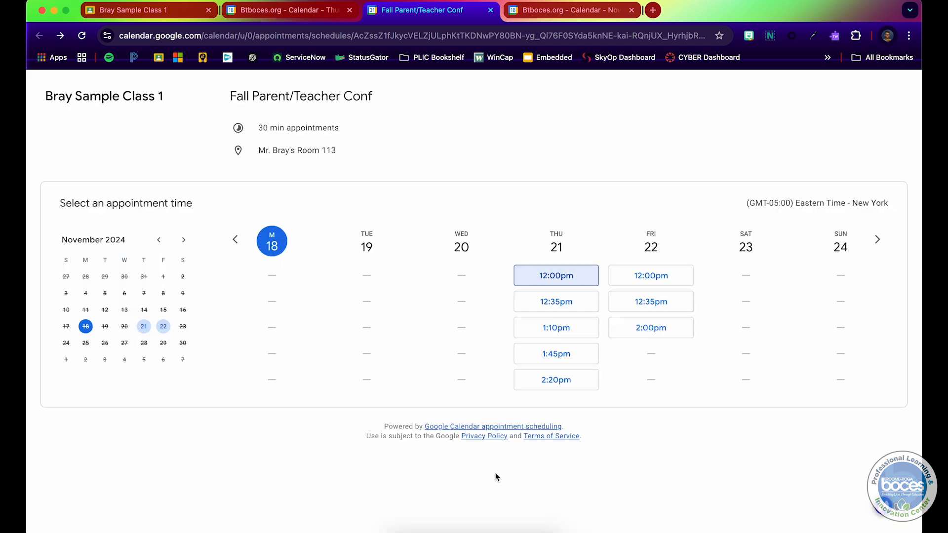
click(490, 10)
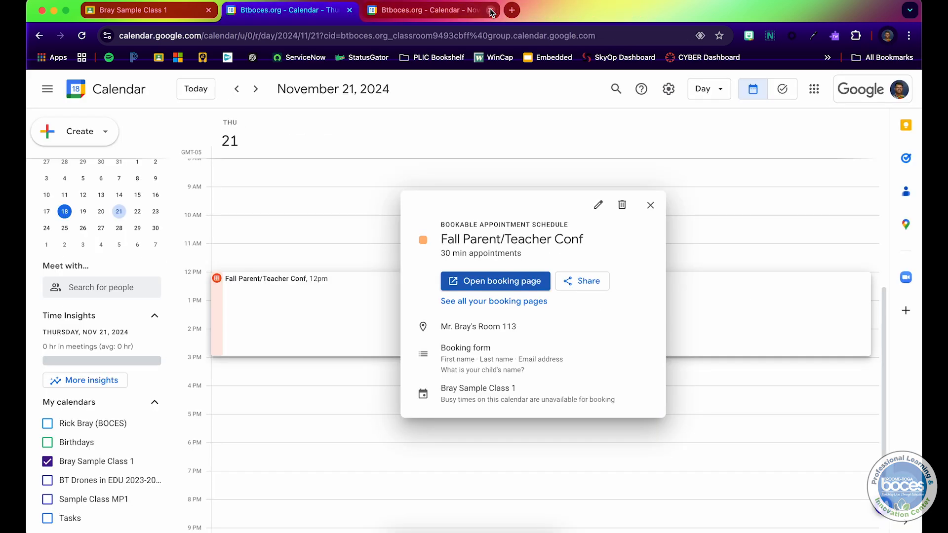
Copy the single booking page link for Fall Parent/Teacher Conf from the schedule's share dialog.
click(579, 285)
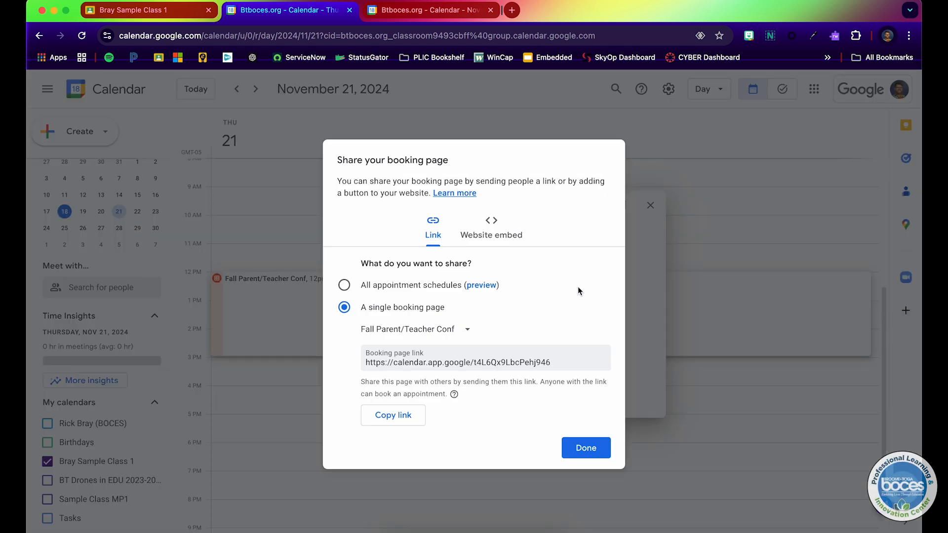
click(437, 232)
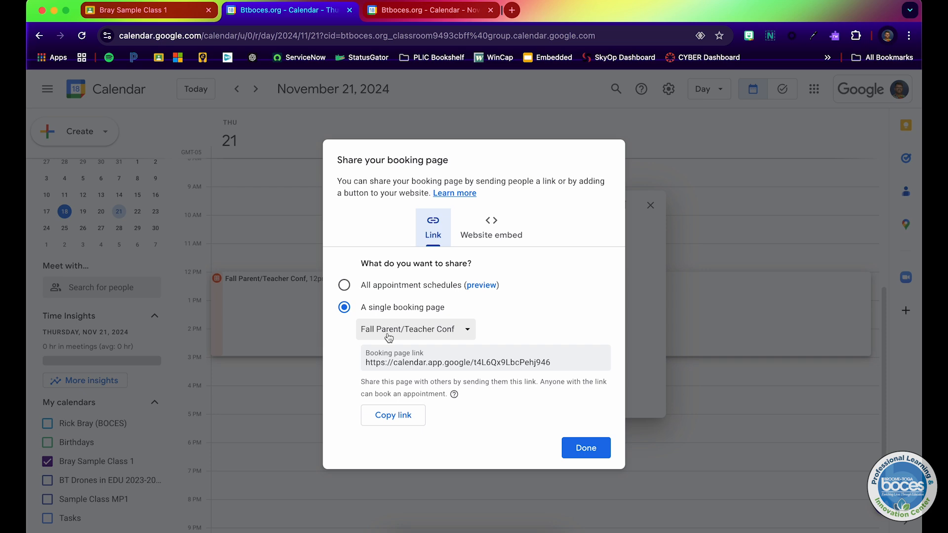
double_click(452, 366)
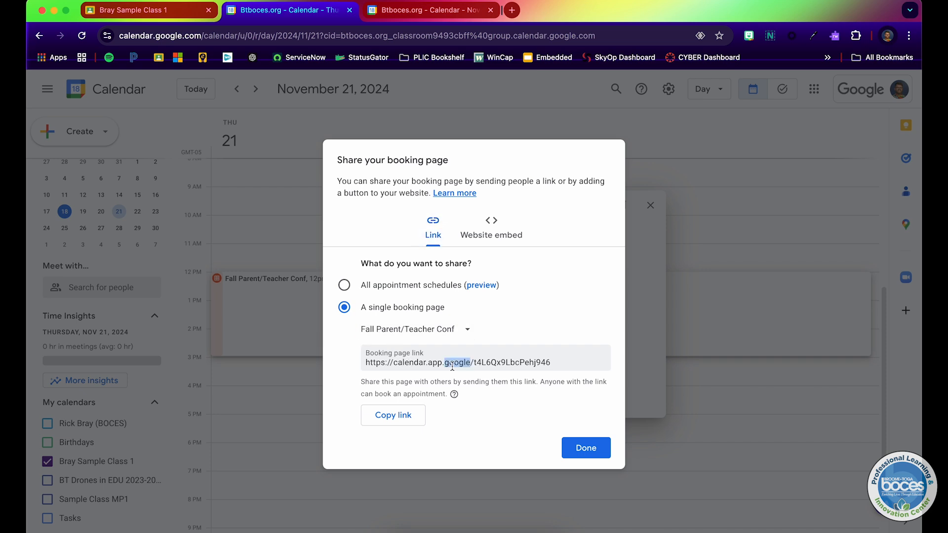
triple_click(451, 366)
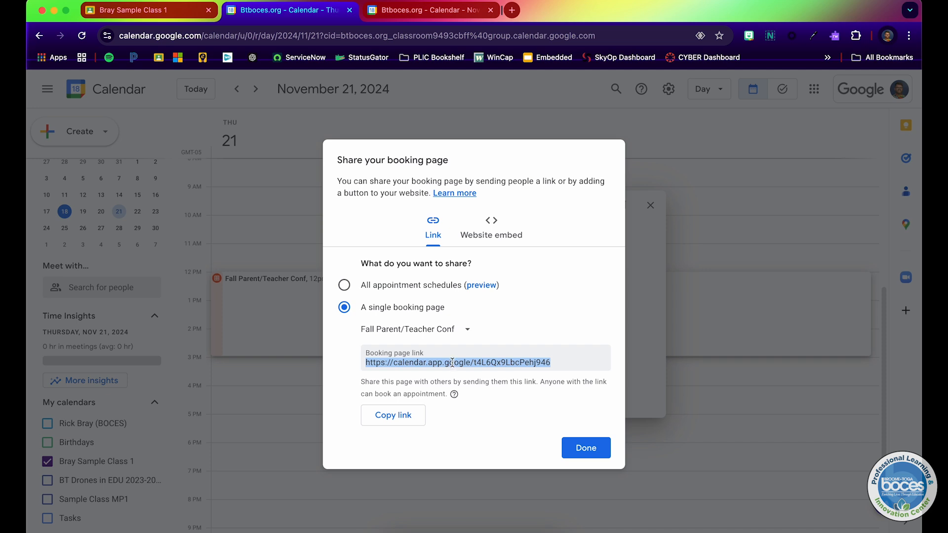
right_click(452, 363)
click(464, 356)
Open a new incognito window and go to the copied booking page link.
key(super+shift+n)
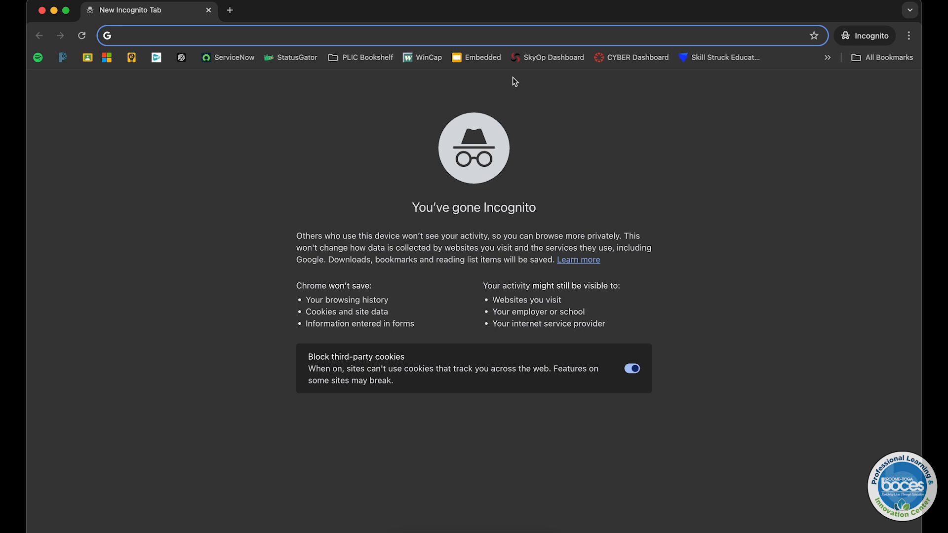
right_click(445, 40)
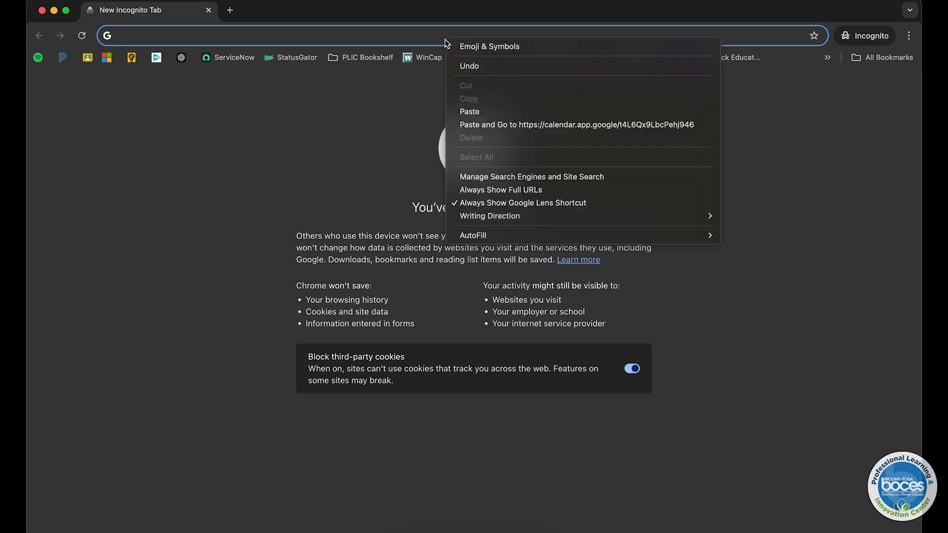
click(466, 112)
key(Return)
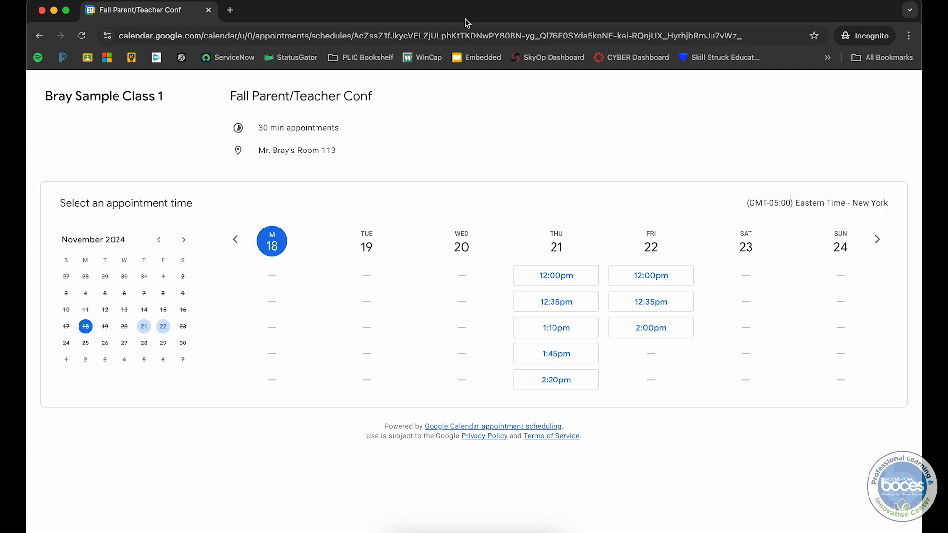
Pick the Thursday Nov 21 1:10pm slot and enter first name Sample, last name Parent and the contact's e-mail.
key(super+grave)
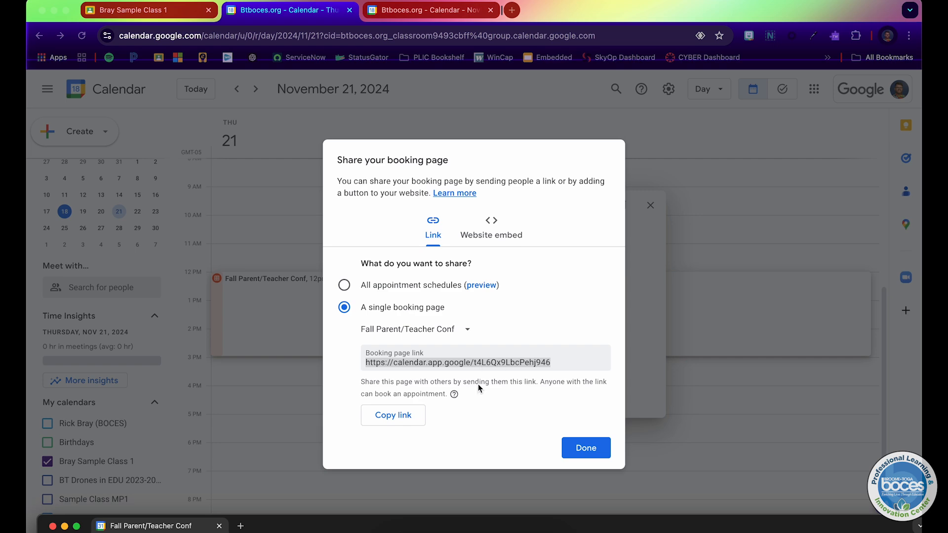
click(323, 527)
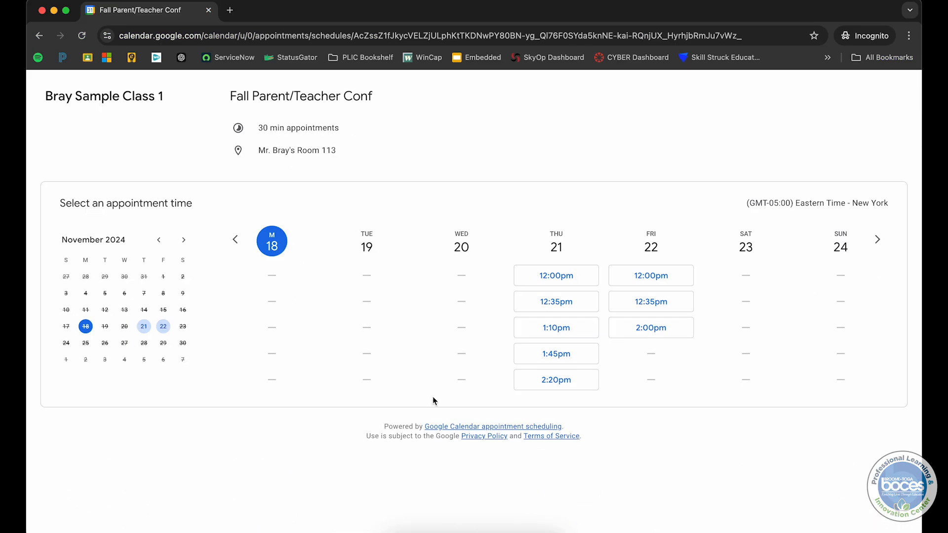
click(561, 330)
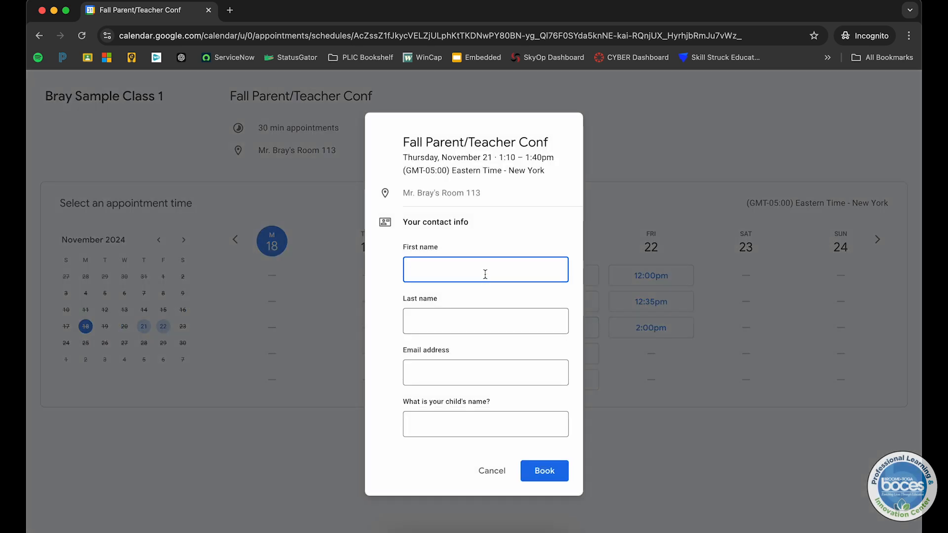
text(Sample)
key(Tab)
text(Parent)
key(Tab)
key(Tab)
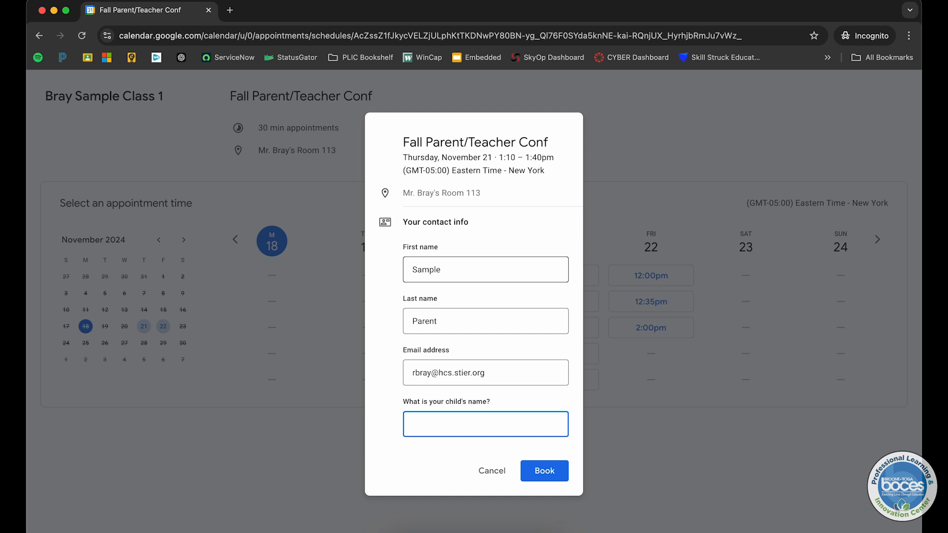
Answer the child's name question with the child's name and book the appointment.
text(Spaw)
key(BackSpace)
key(BackSpace)
text(awm)
key(BackSpace)
text(n)
click(541, 462)
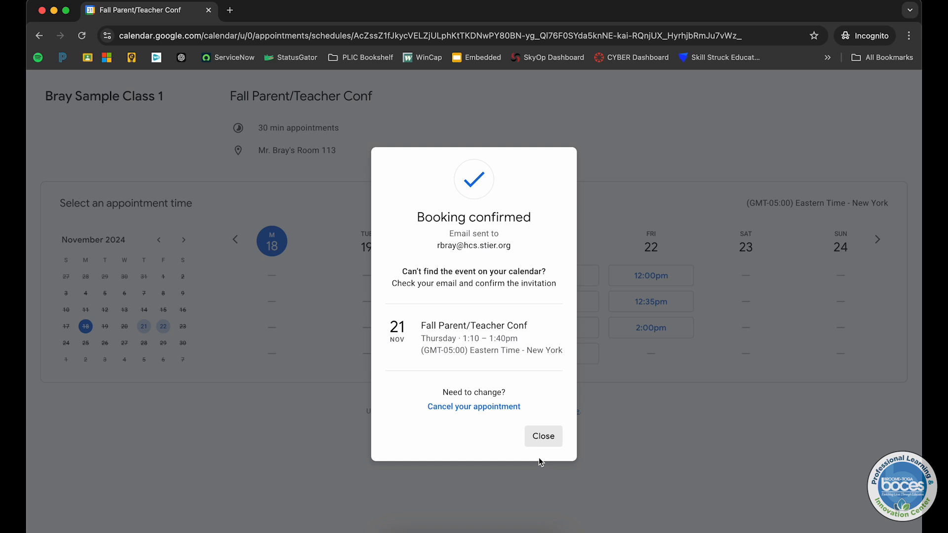
Close the incognito window and the schedule details, then open the booked Sample Parent appointment to review it.
click(43, 11)
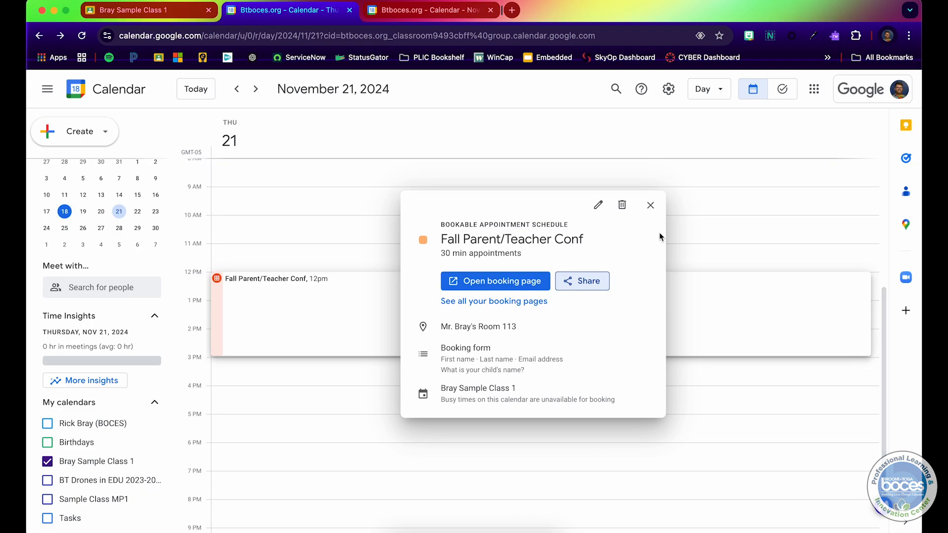
click(650, 205)
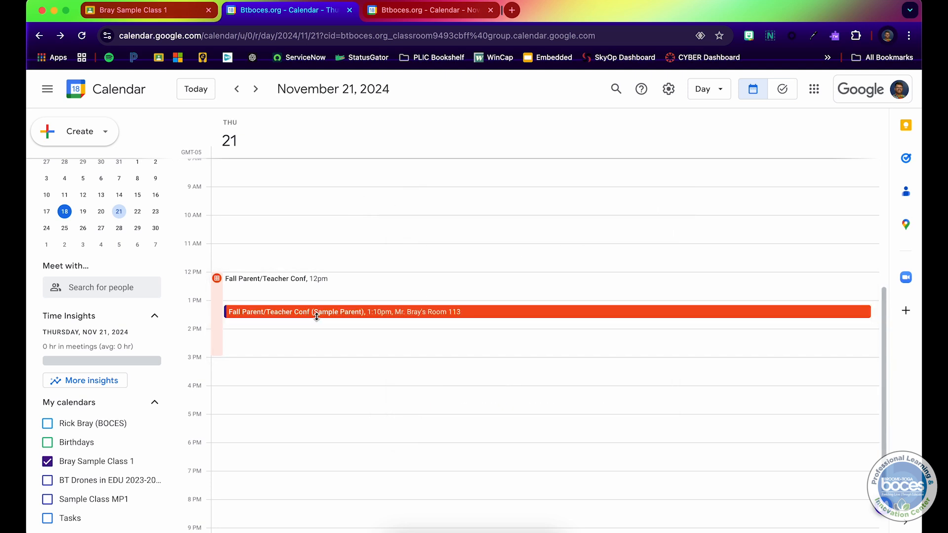
click(336, 314)
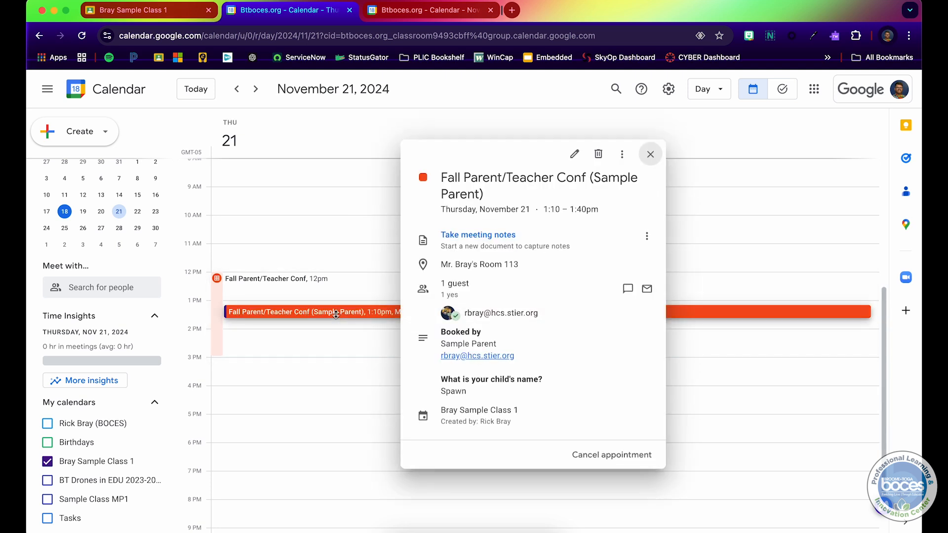